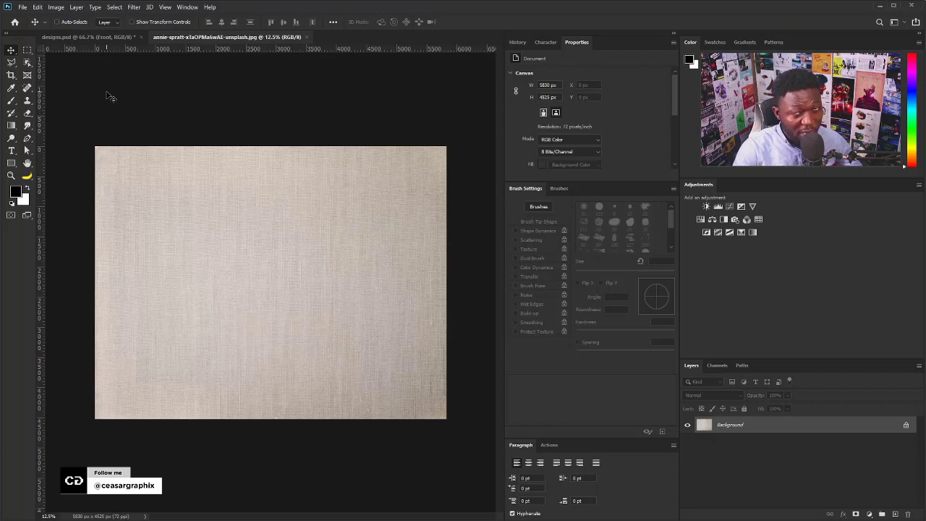
# Create a 900 × 900 pixel, 300 ppi document named 'mockup', then return to the linen photo.
pyautogui.click(23, 7)
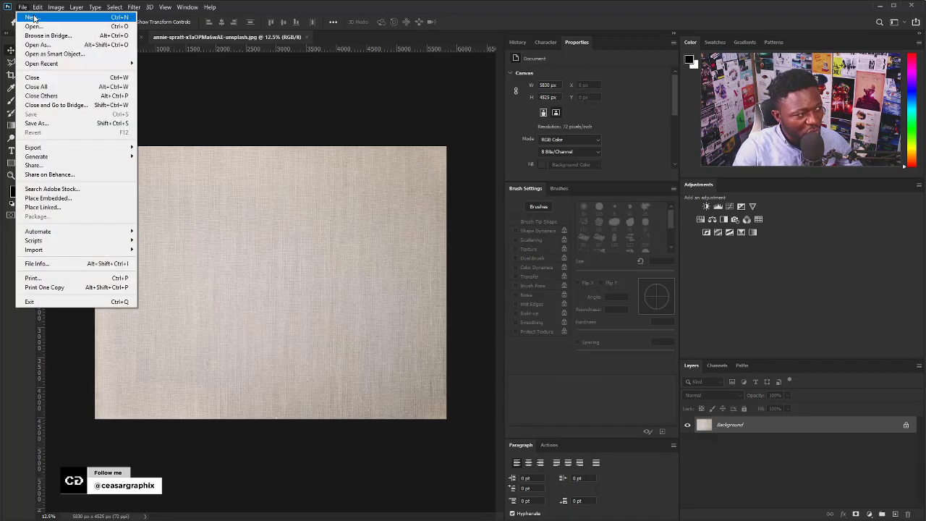
pyautogui.click(33, 22)
pyautogui.click(634, 237)
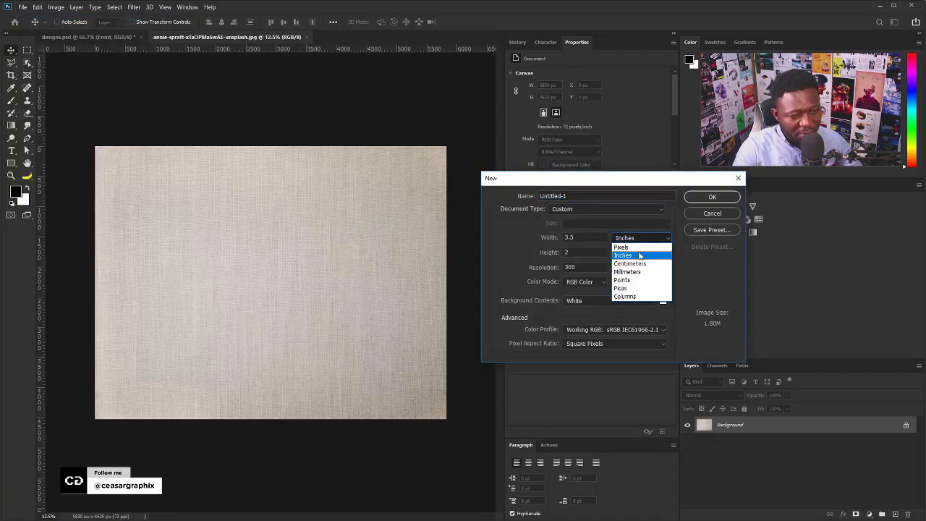
pyautogui.click(615, 240)
pyautogui.write('900')
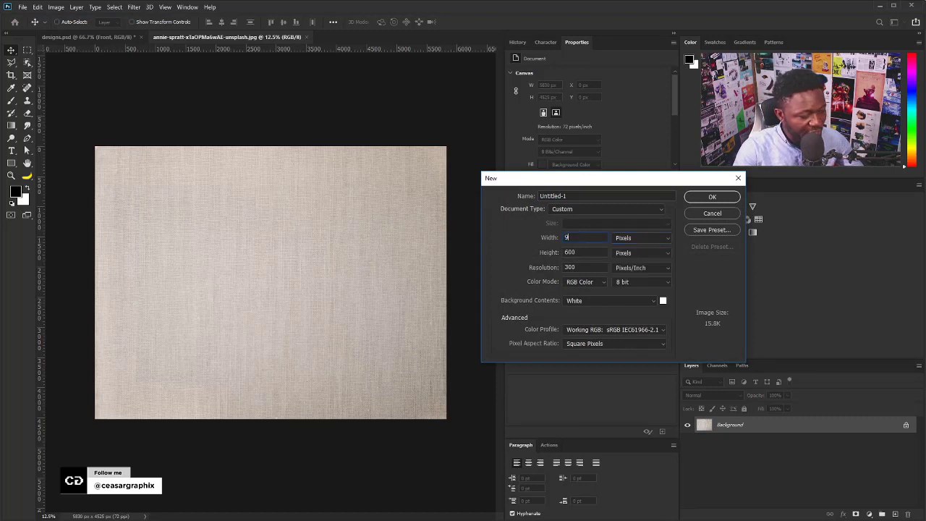
pyautogui.write('9')
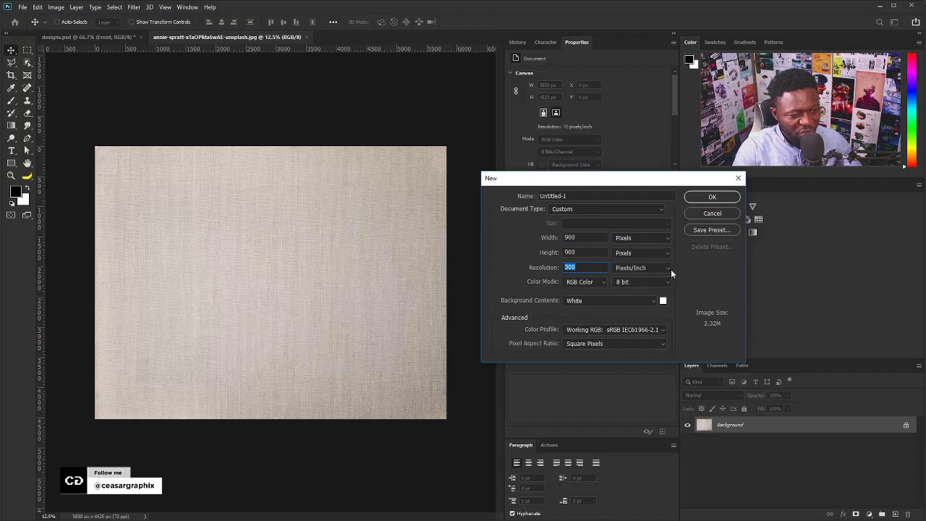
pyautogui.click(707, 198)
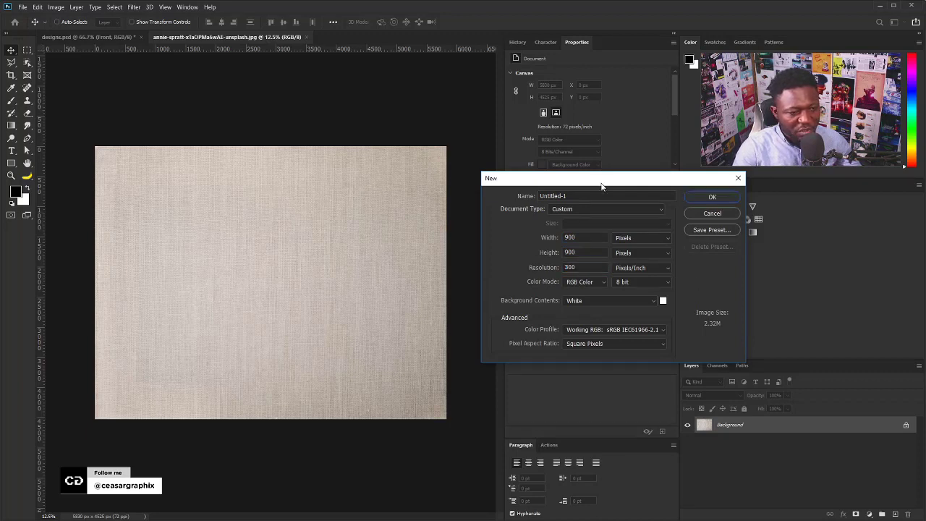
pyautogui.moveTo(563, 195); pyautogui.dragTo(434, 197)
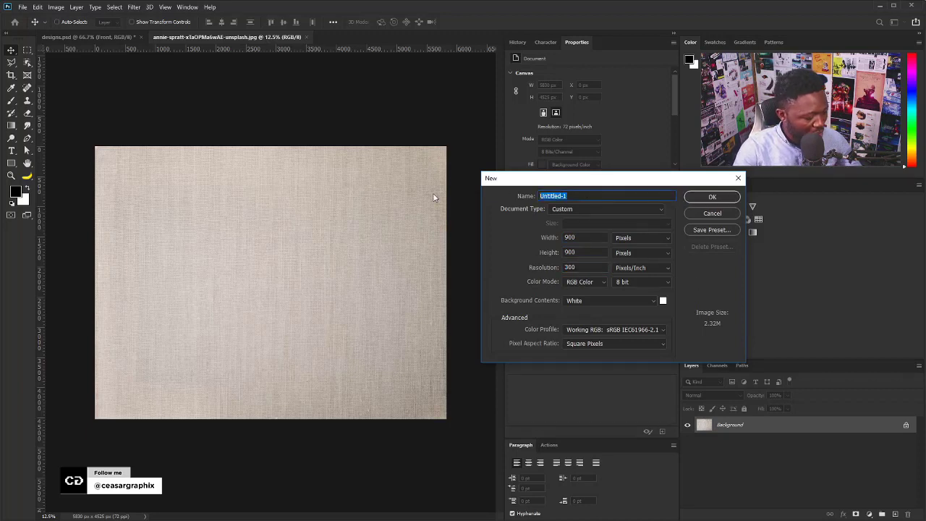
pyautogui.write('mockup')
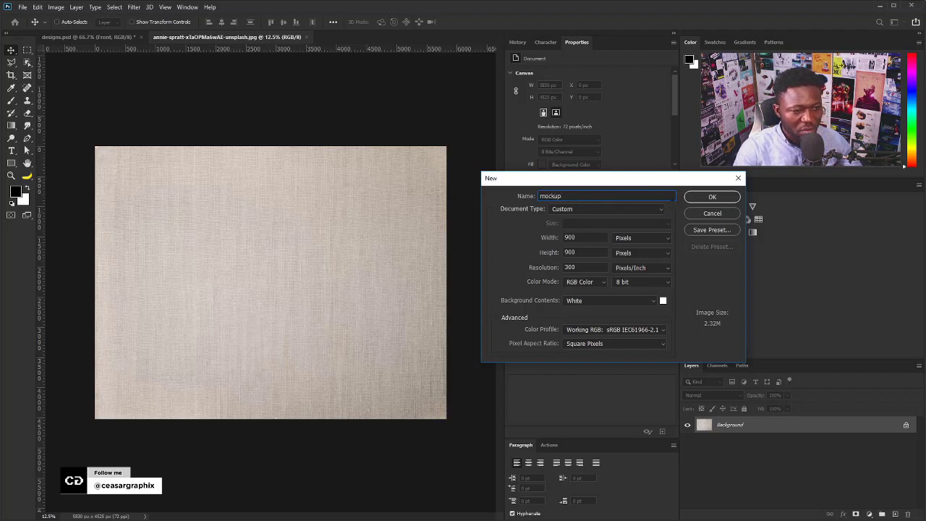
pyautogui.click(725, 197)
pyautogui.click(179, 36)
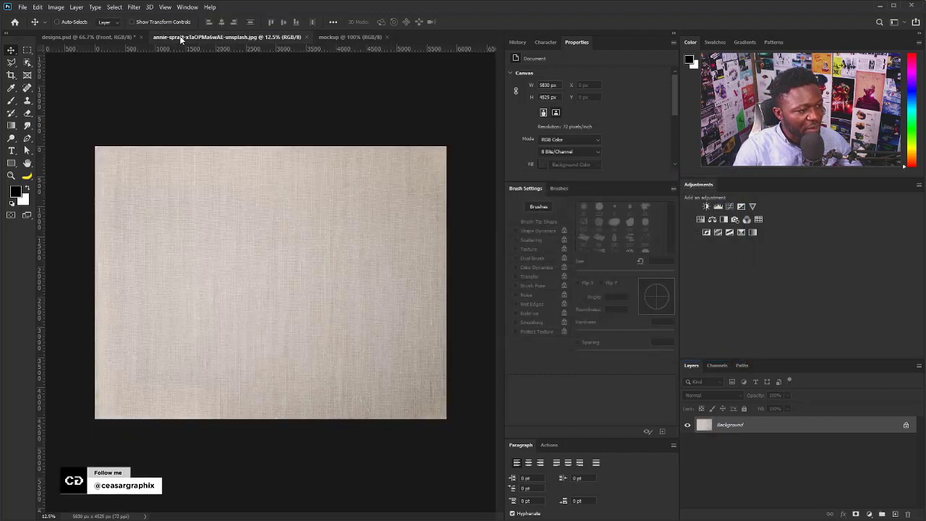
# Copy the linen texture into the mockup document and convert it to a smart object.
pyautogui.moveTo(288, 297); pyautogui.dragTo(375, 284)
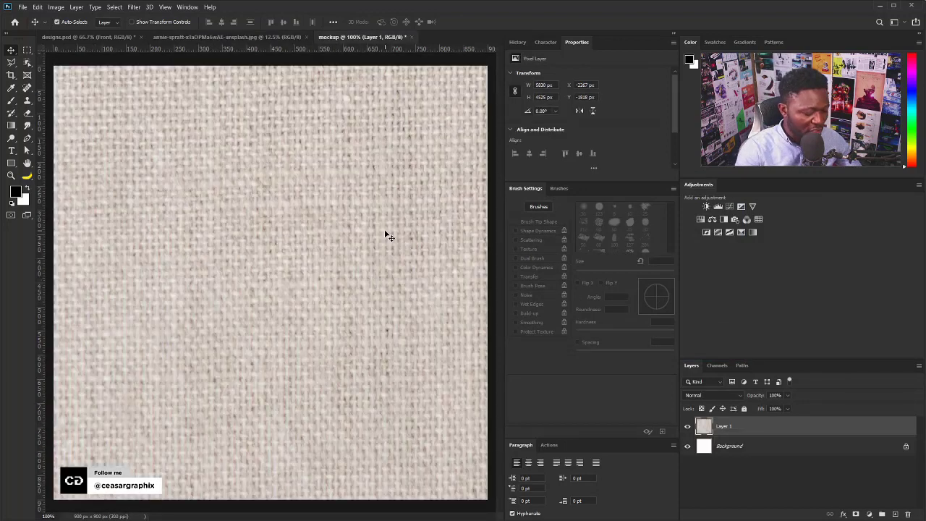
pyautogui.hotkey('ctrl', '-')
pyautogui.hotkey('ctrl', '-')
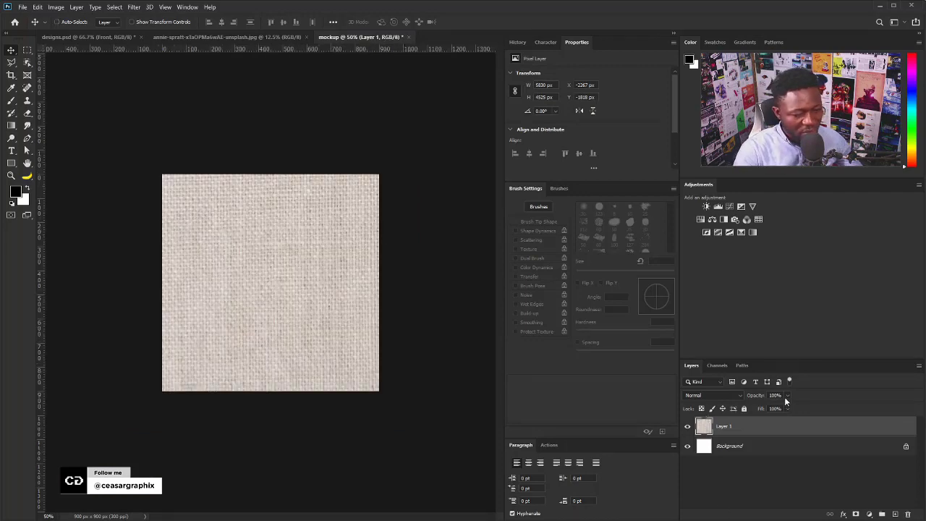
pyautogui.rightClick(784, 421)
pyautogui.click(846, 148)
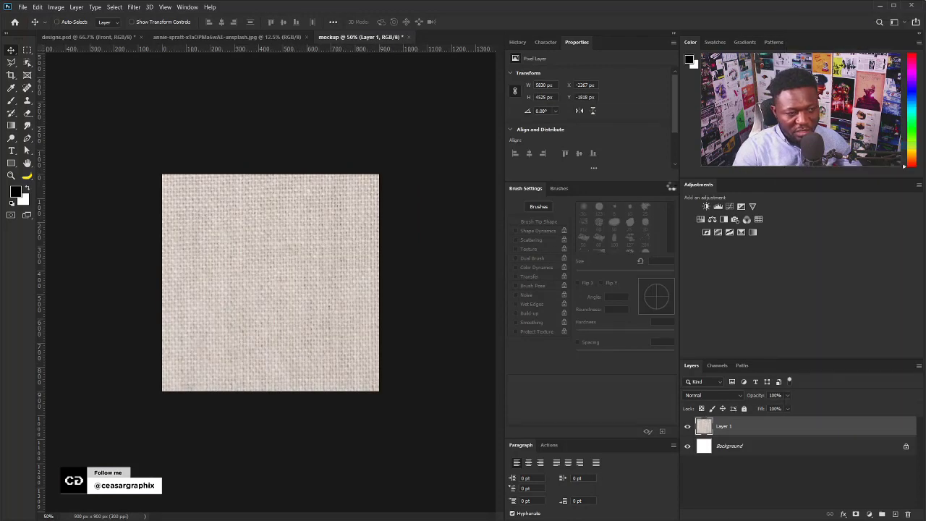
# Scale the linen smart object down so it covers the square canvas.
pyautogui.hotkey('ctrl', '-')
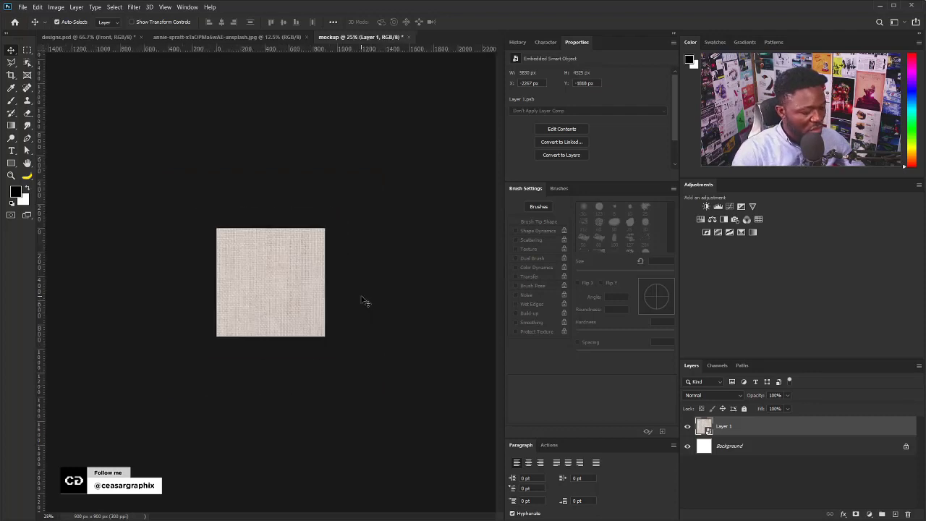
pyautogui.hotkey('ctrl', 't')
pyautogui.hotkey('ctrl', '-')
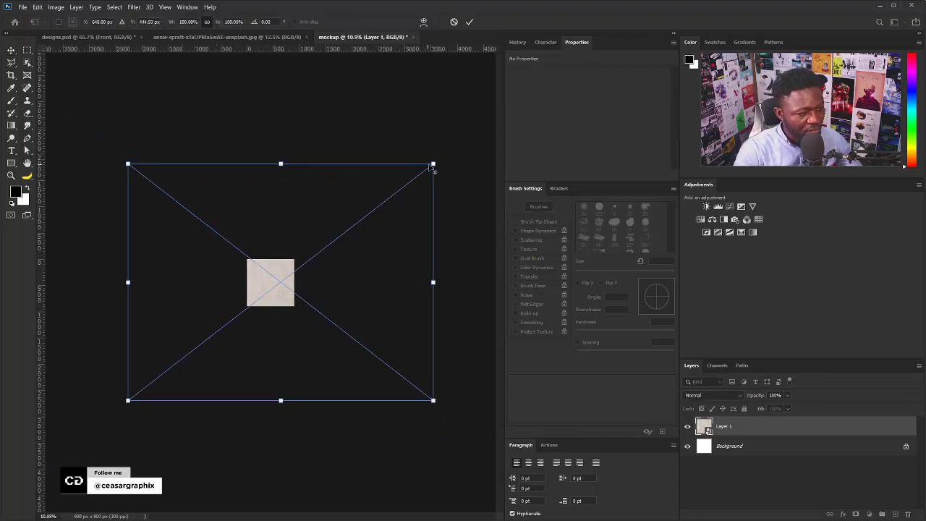
pyautogui.moveTo(432, 161); pyautogui.dragTo(304, 228)
pyautogui.scroll(5, 275, 283)
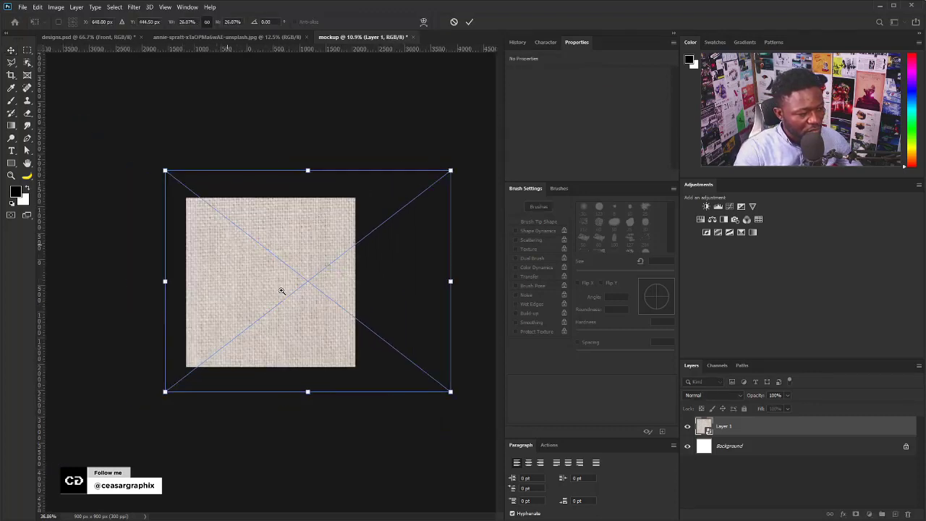
pyautogui.moveTo(460, 157); pyautogui.dragTo(444, 169)
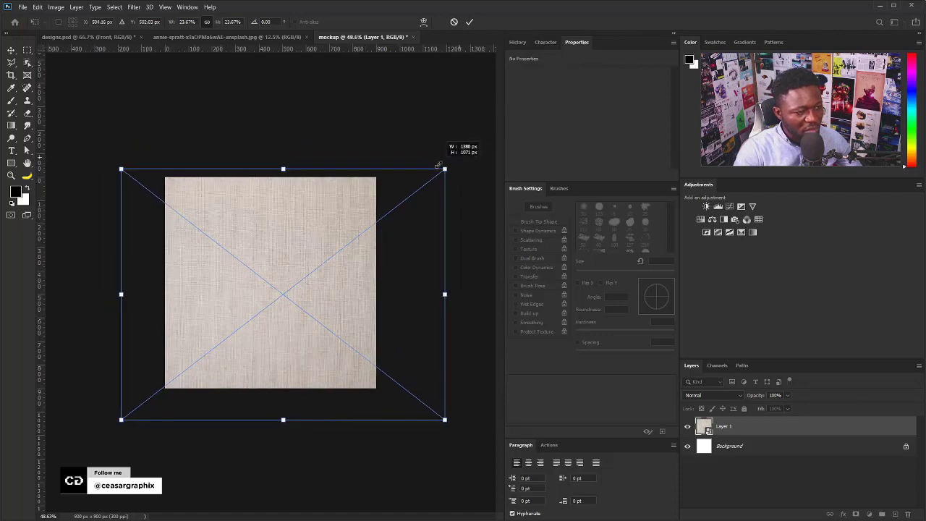
pyautogui.moveTo(362, 242); pyautogui.dragTo(341, 235)
pyautogui.press('Return')
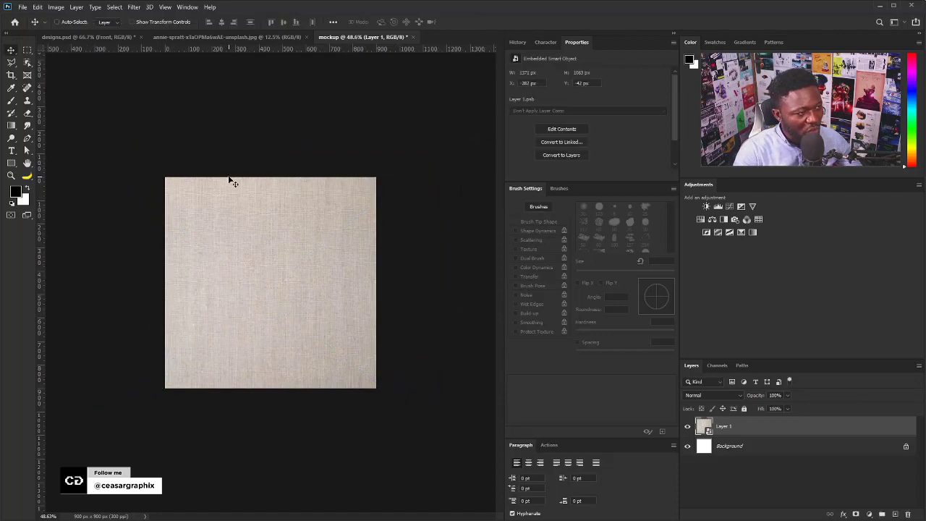
# Bring the Back and Front card layers from designs into mockup as smart objects.
pyautogui.click(76, 40)
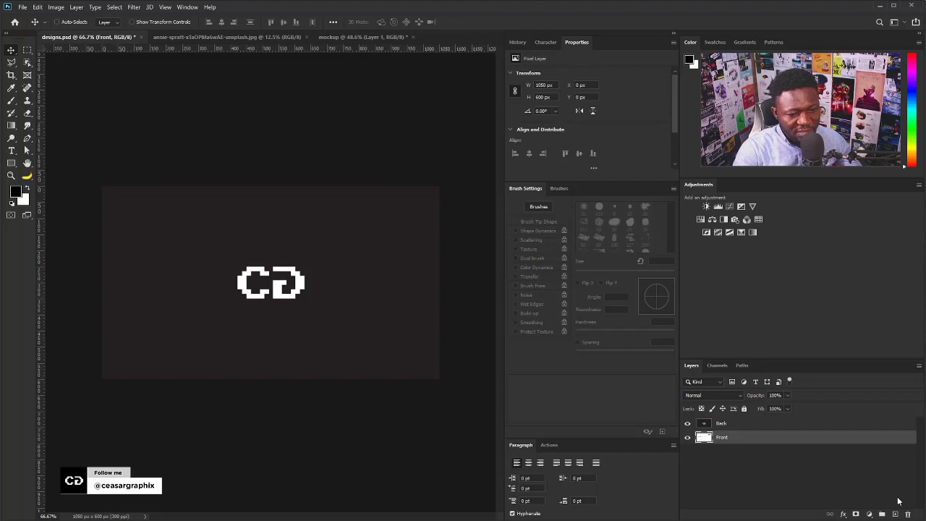
pyautogui.click(769, 424)
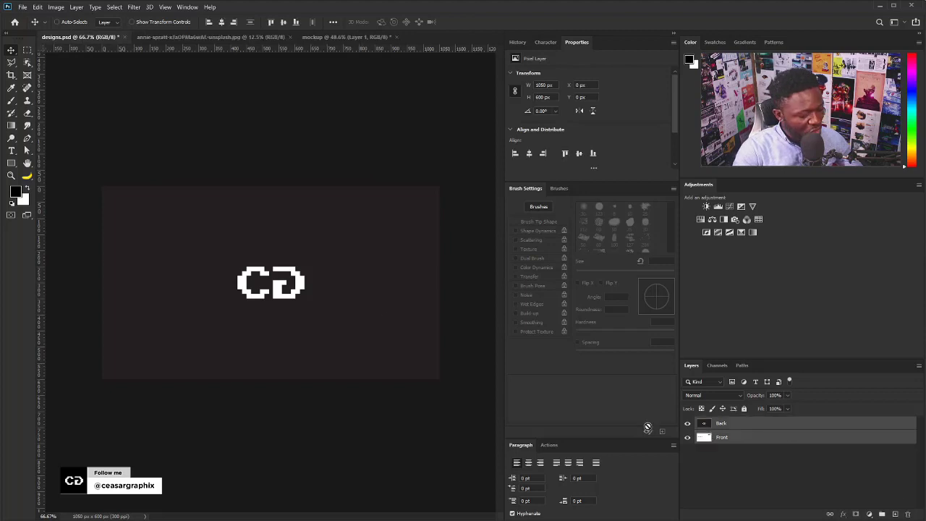
pyautogui.moveTo(175, 310); pyautogui.dragTo(304, 289)
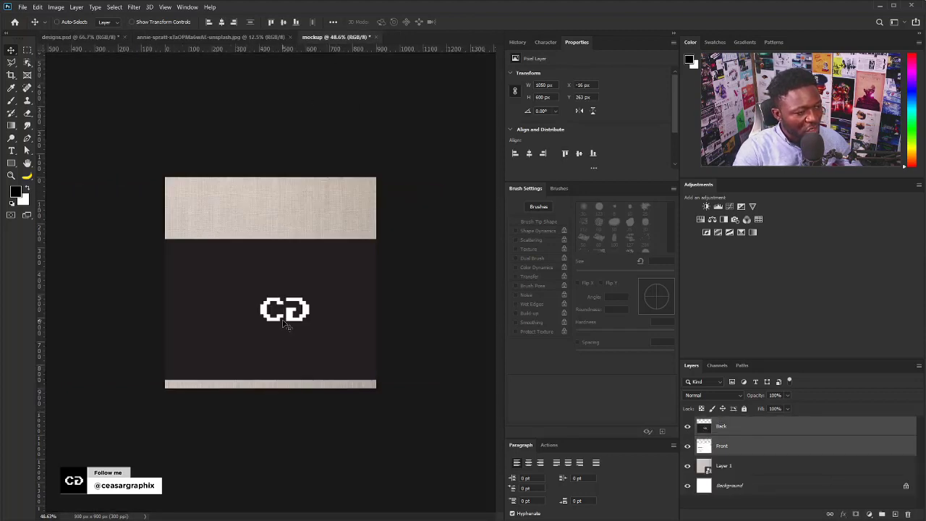
pyautogui.rightClick(758, 446)
pyautogui.click(815, 174)
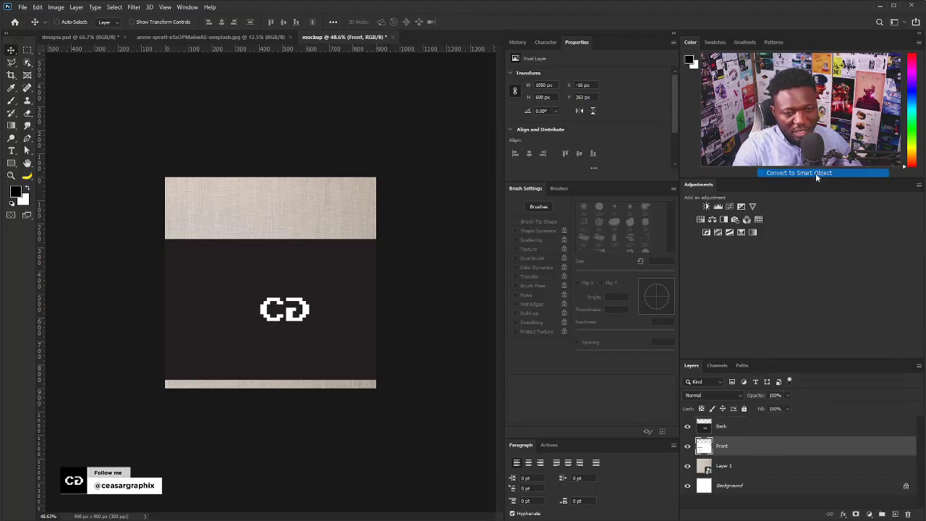
pyautogui.rightClick(752, 431)
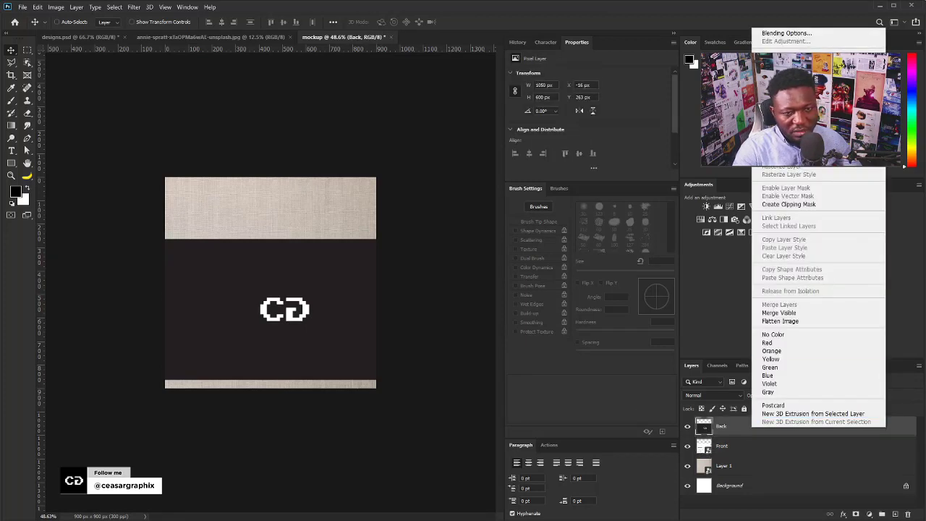
pyautogui.click(815, 174)
# Scale both cards together to business-card size and position them on the linen.
pyautogui.keyDown('shift'); pyautogui.click(742, 443); pyautogui.keyUp('shift')
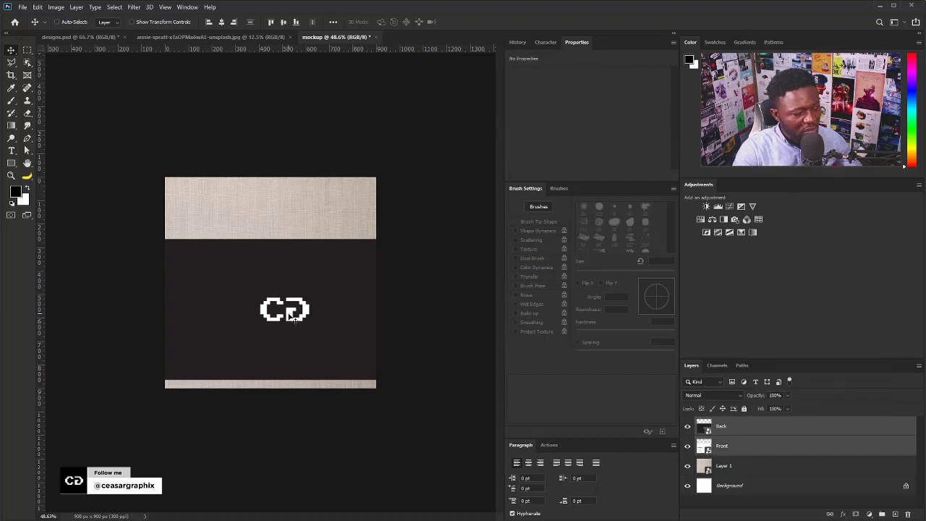
pyautogui.hotkey('ctrl', 't')
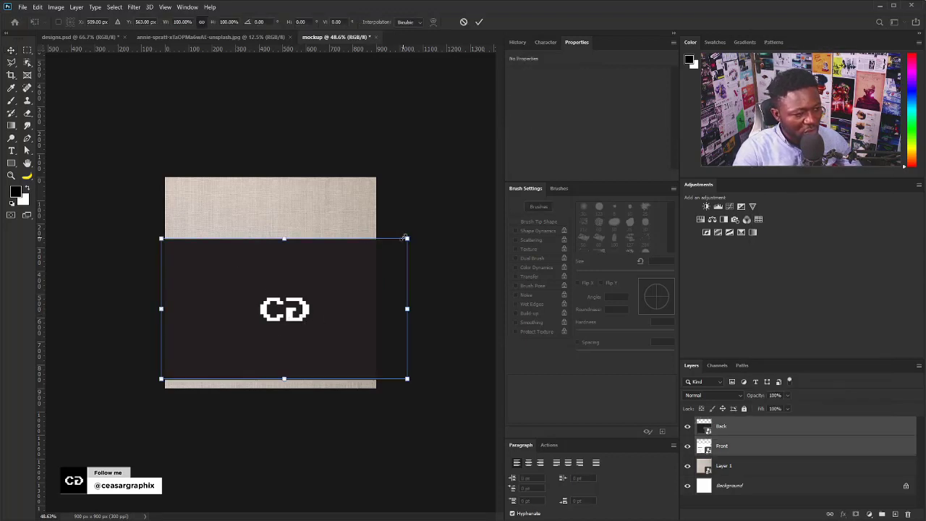
pyautogui.moveTo(407, 239); pyautogui.dragTo(361, 265)
pyautogui.moveTo(303, 319); pyautogui.dragTo(282, 280)
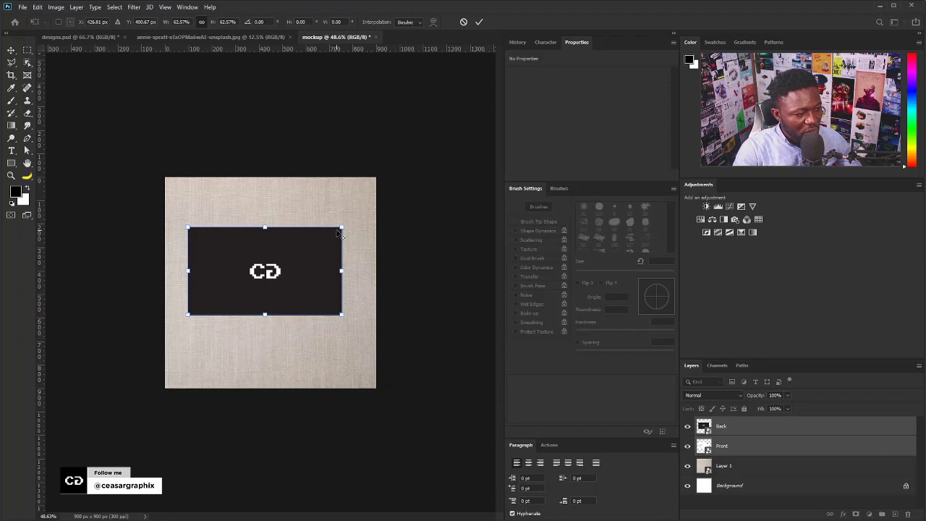
pyautogui.moveTo(337, 224); pyautogui.dragTo(322, 259)
pyautogui.press('Return')
pyautogui.moveTo(301, 298); pyautogui.dragTo(301, 283)
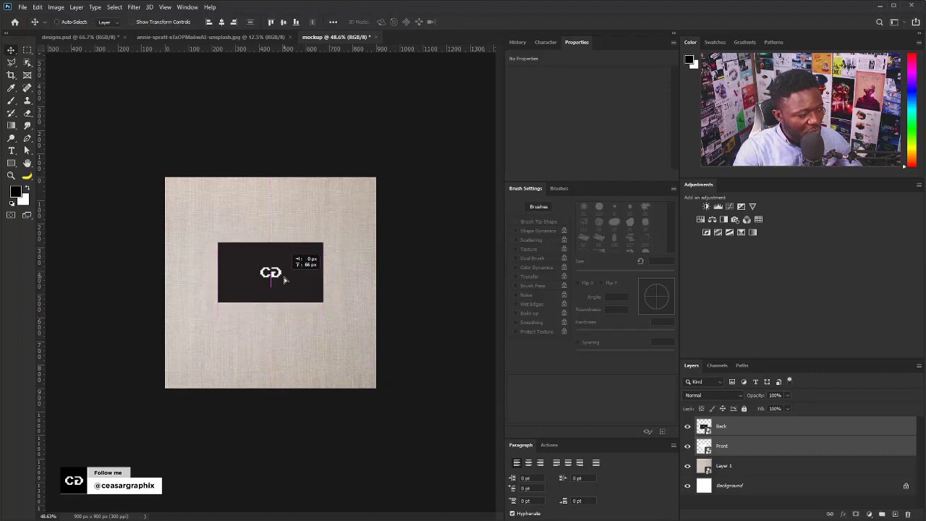
# Stack Front above Back, offset the white card over the black one, and duplicate the linen layer.
pyautogui.click(727, 447)
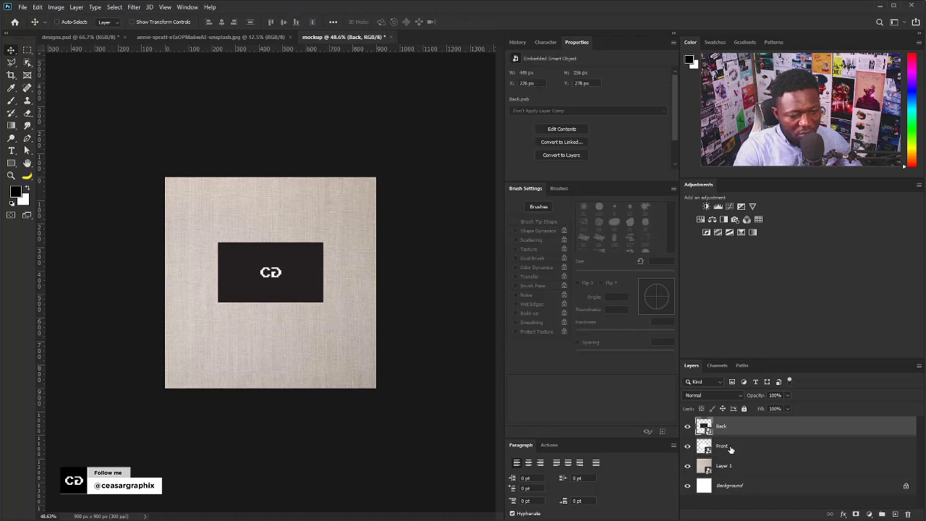
pyautogui.moveTo(729, 449); pyautogui.dragTo(721, 426)
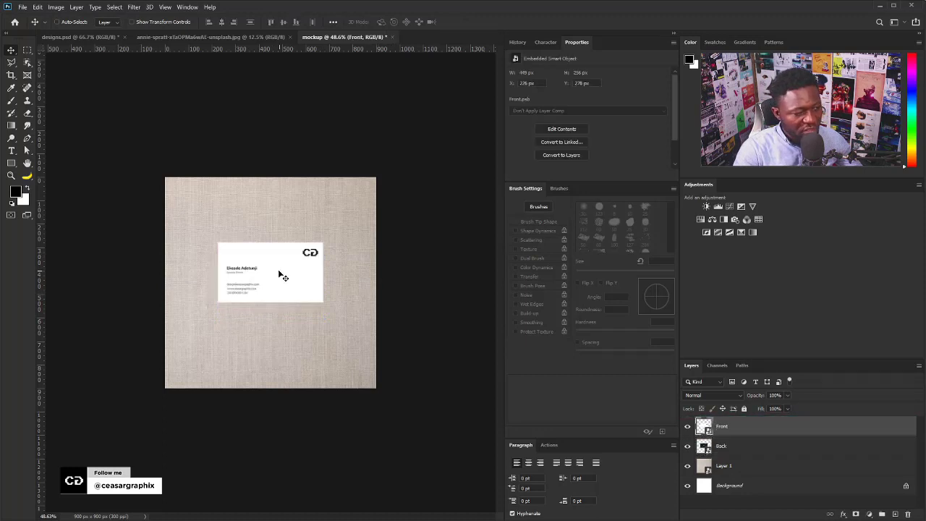
pyautogui.moveTo(281, 274); pyautogui.dragTo(311, 320)
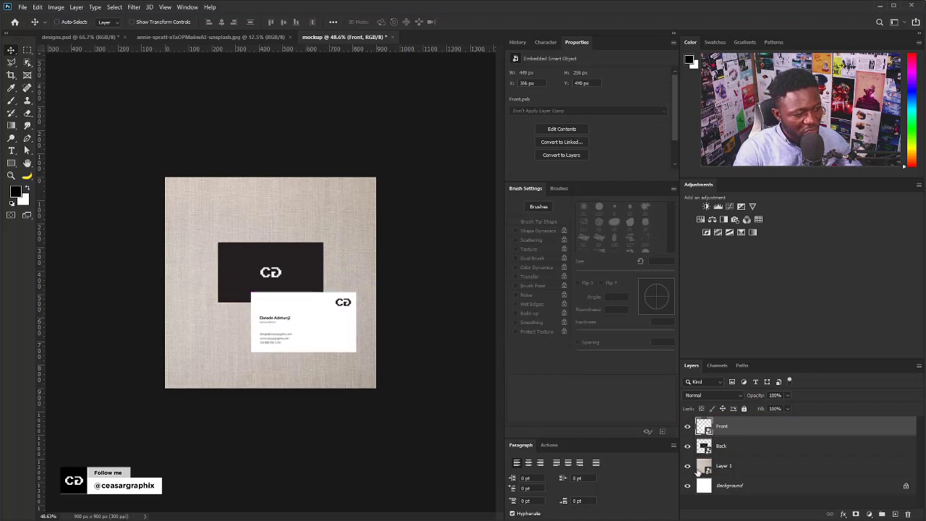
pyautogui.keyDown('shift'); pyautogui.click(756, 453); pyautogui.keyUp('shift')
pyautogui.moveTo(230, 288)
pyautogui.mouseDown()
pyautogui.moveTo(230, 269)
pyautogui.moveTo(219, 279)
pyautogui.mouseUp()
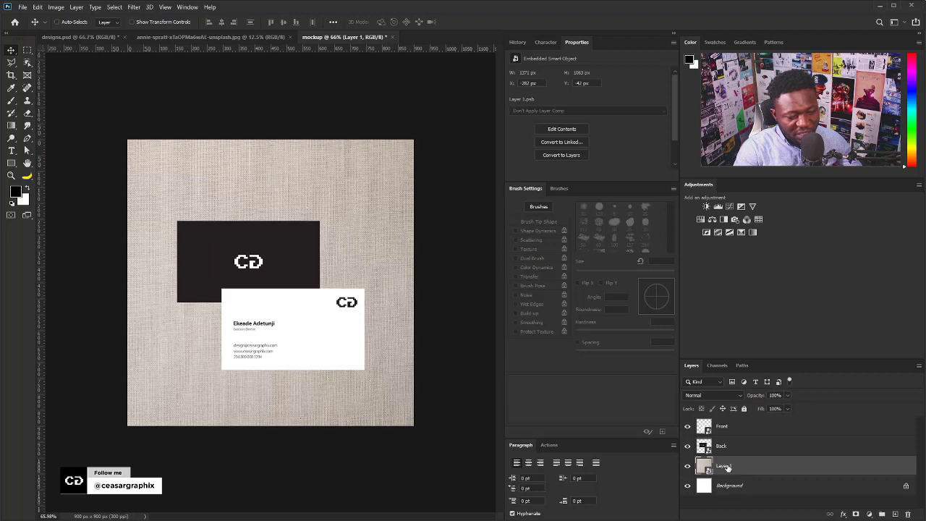
pyautogui.moveTo(727, 468); pyautogui.dragTo(895, 513)
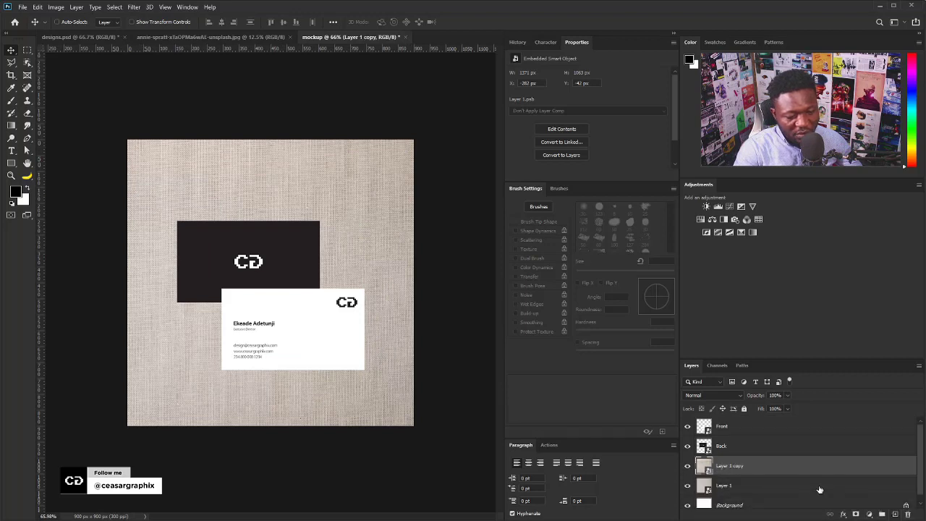
# Rotate the Front, Back and linen copy layers together to a diagonal angle of about -26°.
pyautogui.keyDown('shift'); pyautogui.click(737, 431); pyautogui.keyUp('shift')
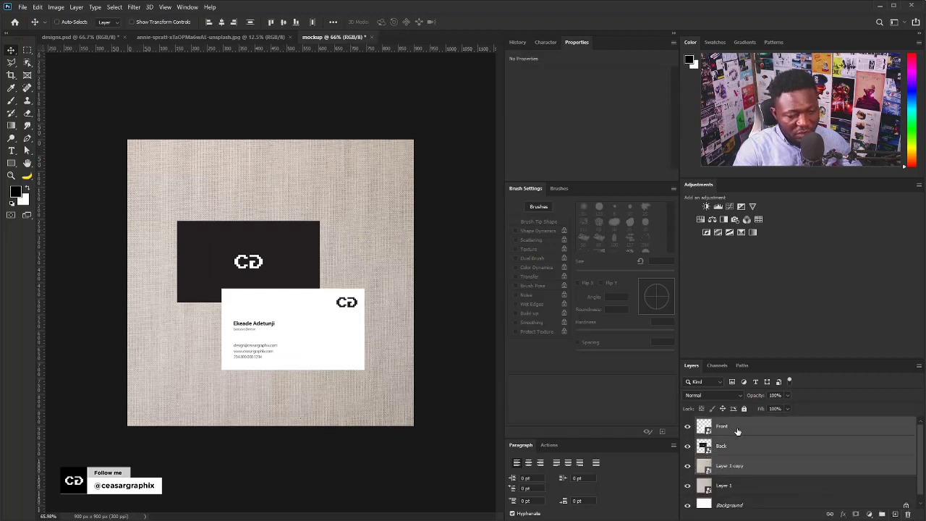
pyautogui.press('ctrl')
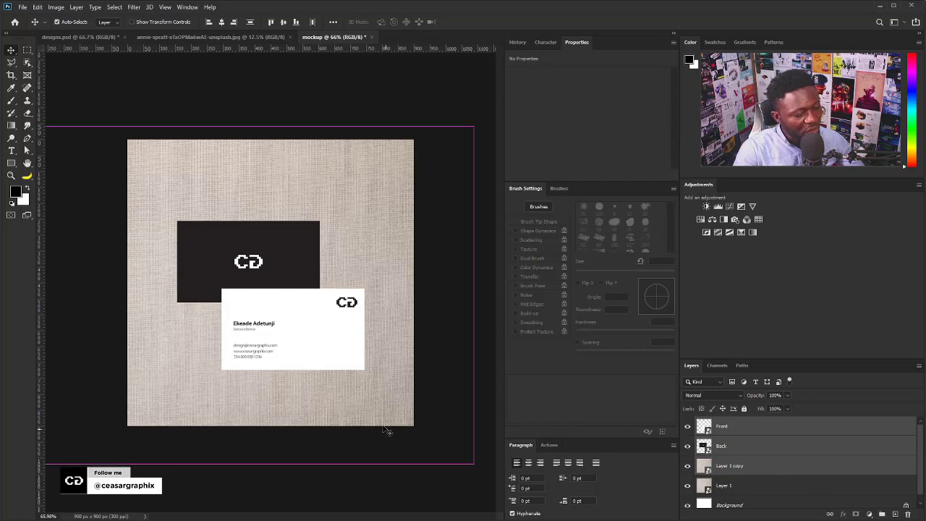
pyautogui.hotkey('ctrl', 't')
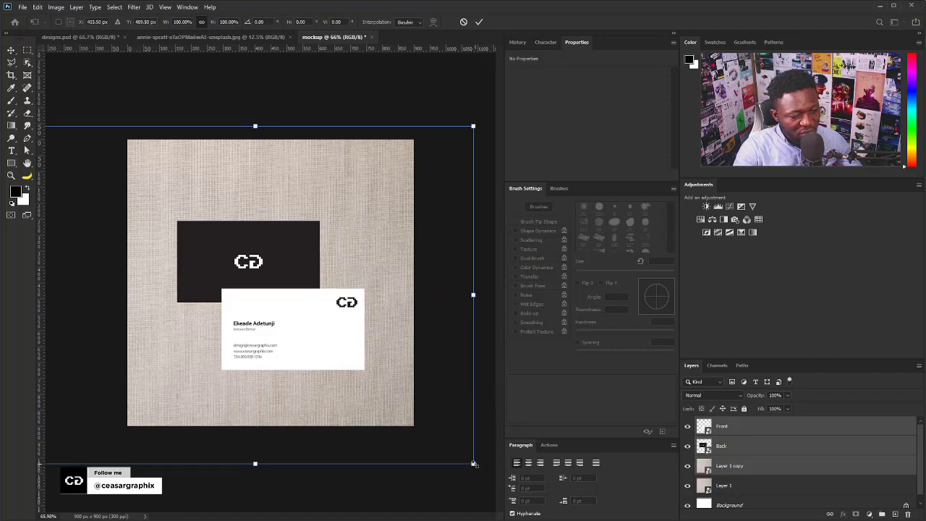
pyautogui.moveTo(482, 476); pyautogui.dragTo(520, 353)
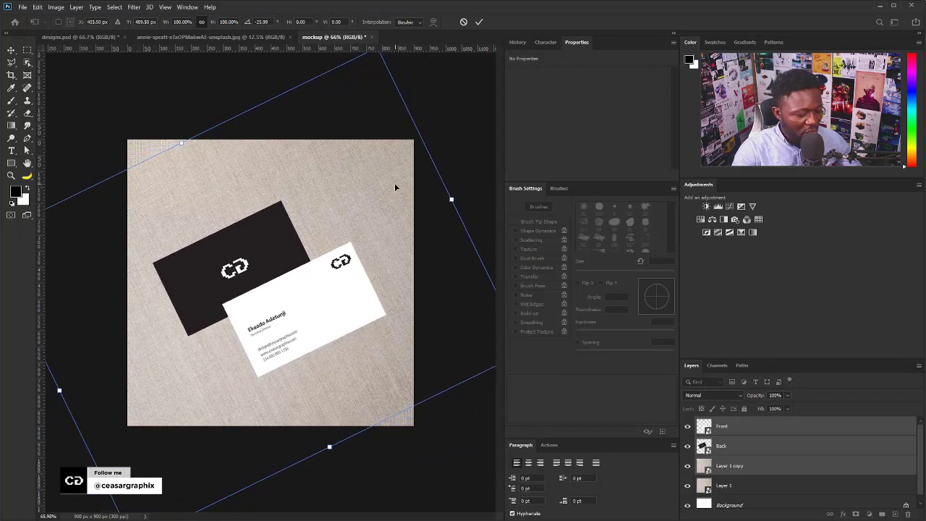
pyautogui.hotkey('ctrl', '-')
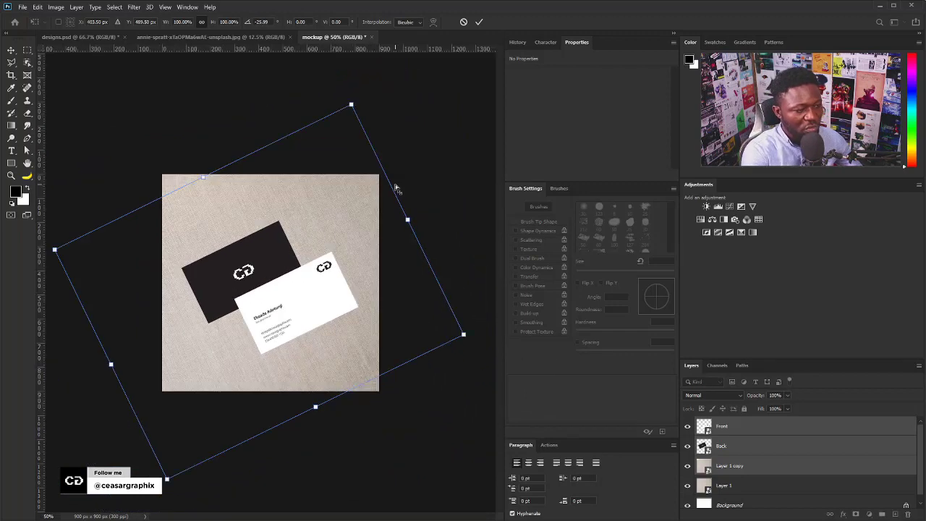
# Apply a perspective distortion, pulling the top corner down so the cards lie flat.
pyautogui.rightClick(339, 282)
pyautogui.click(395, 323)
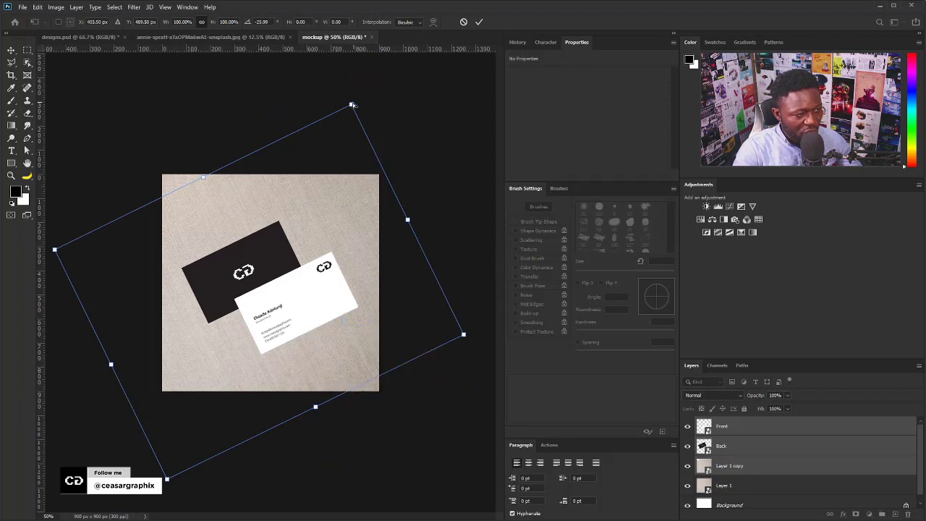
pyautogui.moveTo(351, 106); pyautogui.dragTo(316, 197)
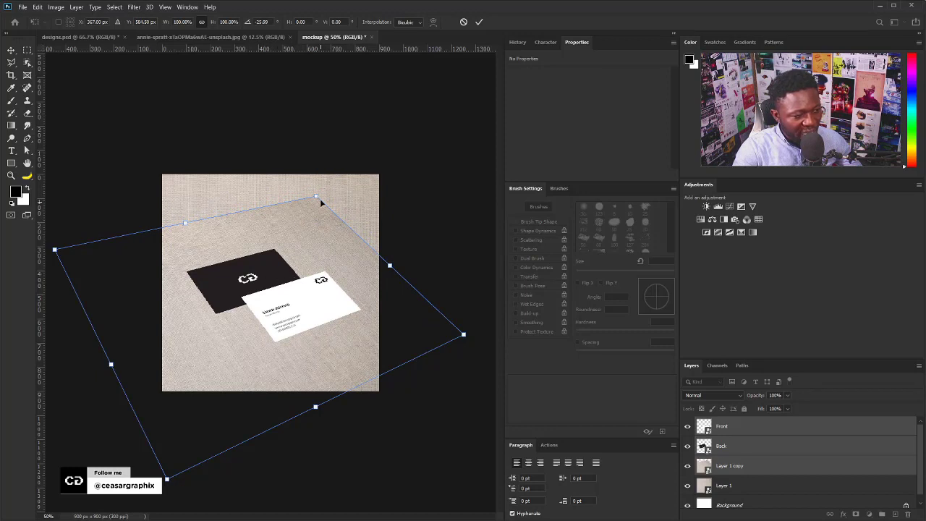
pyautogui.moveTo(316, 197)
pyautogui.mouseDown()
pyautogui.moveTo(290, 246)
pyautogui.moveTo(302, 239)
pyautogui.moveTo(300, 196)
pyautogui.mouseUp()
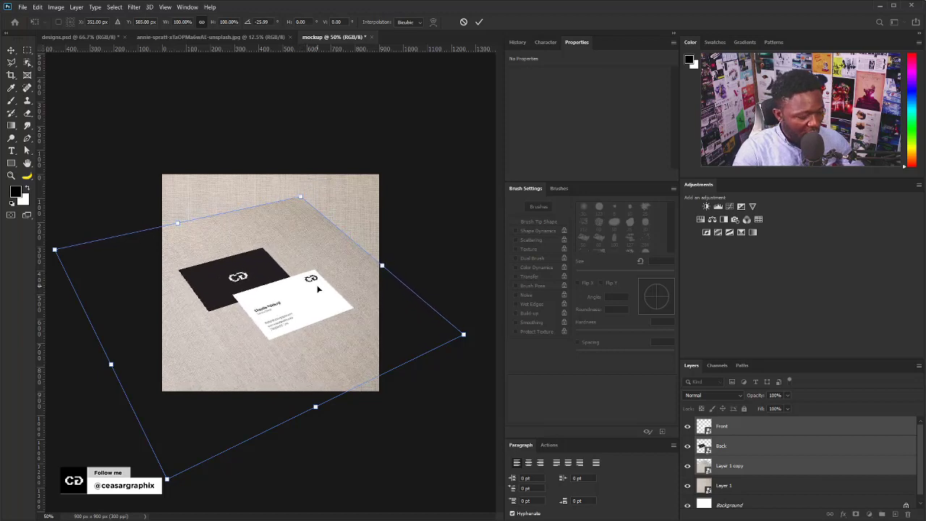
pyautogui.press('Return')
pyautogui.click(796, 465)
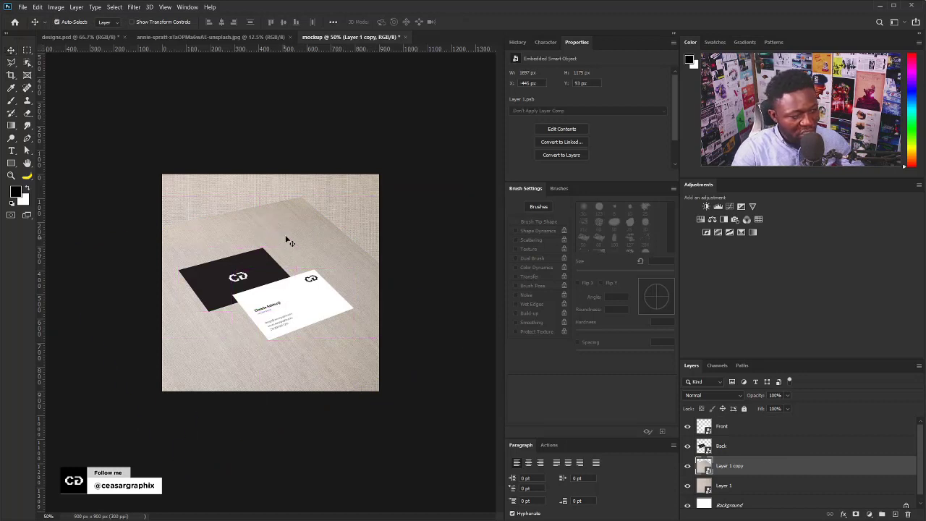
# Enlarge the Layer 1 copy linen to refill the canvas, zoom to 100%, and select Back.
pyautogui.hotkey('ctrl', 't')
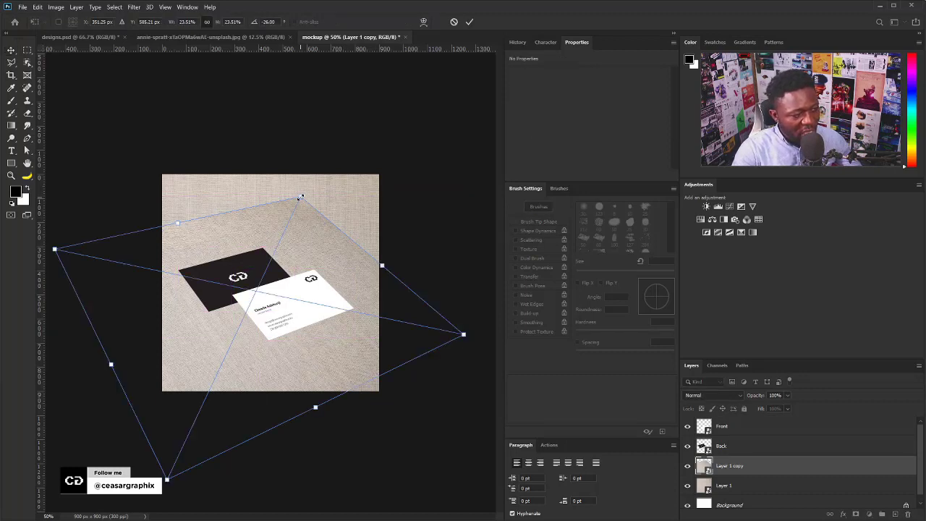
pyautogui.moveTo(300, 196); pyautogui.dragTo(400, 142)
pyautogui.press('Return')
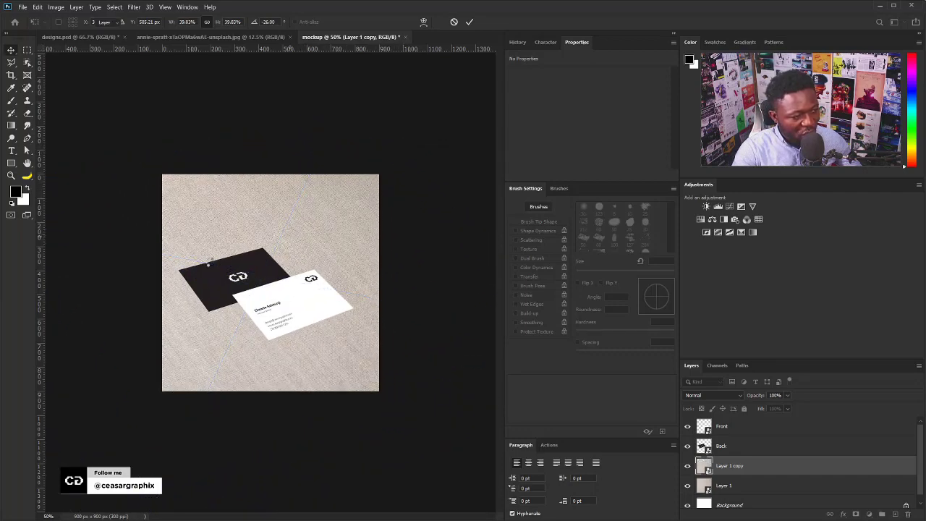
pyautogui.hotkey('ctrl', '+')
pyautogui.hotkey('ctrl', '+')
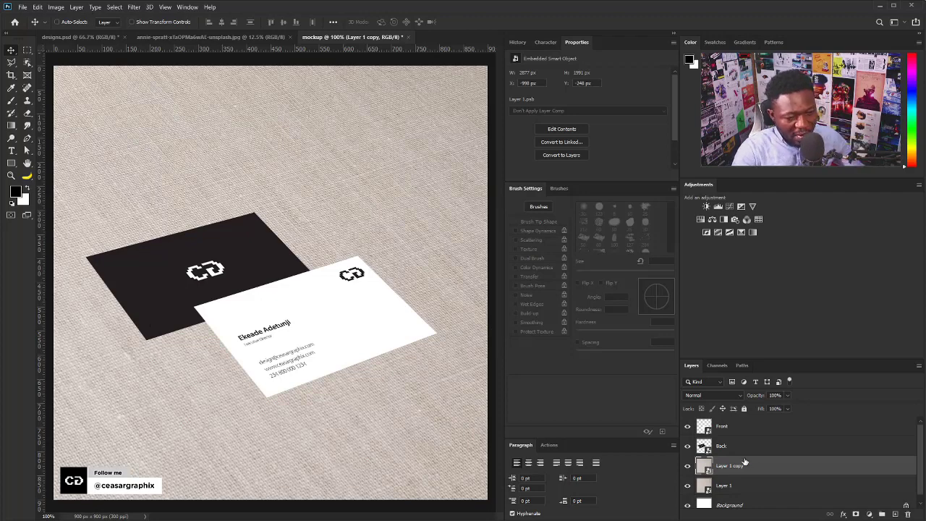
pyautogui.click(725, 450)
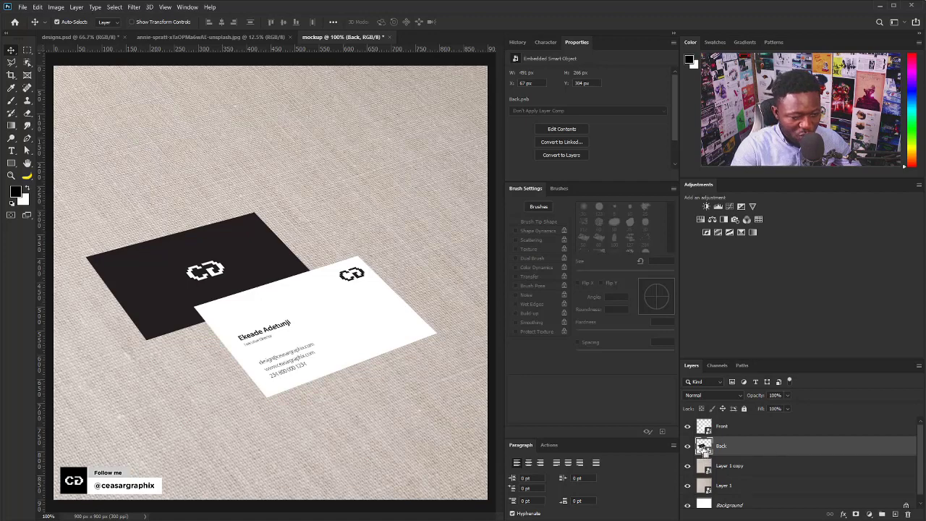
# Load the black card's shape as a selection and add a 'card Edges' layer above Layer 1 copy.
pyautogui.keyDown('ctrl'); pyautogui.click(703, 449); pyautogui.keyUp('ctrl')
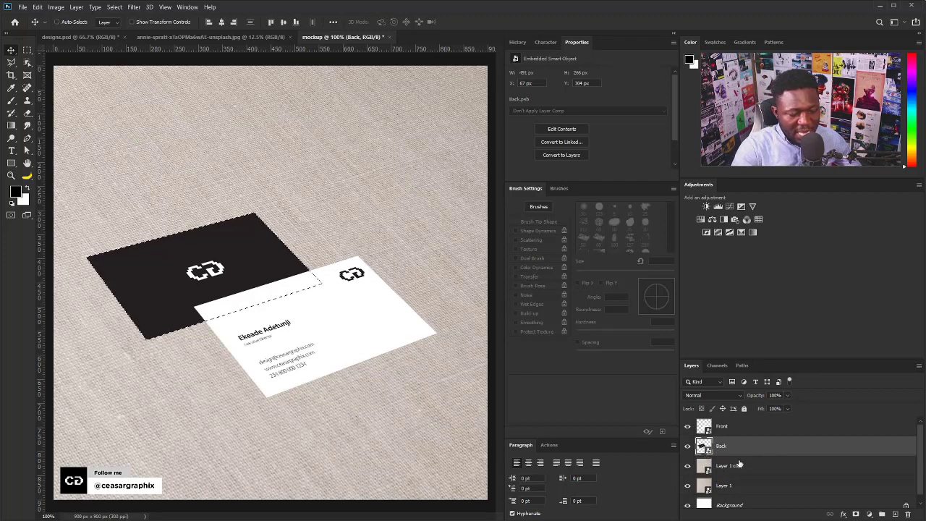
pyautogui.click(732, 469)
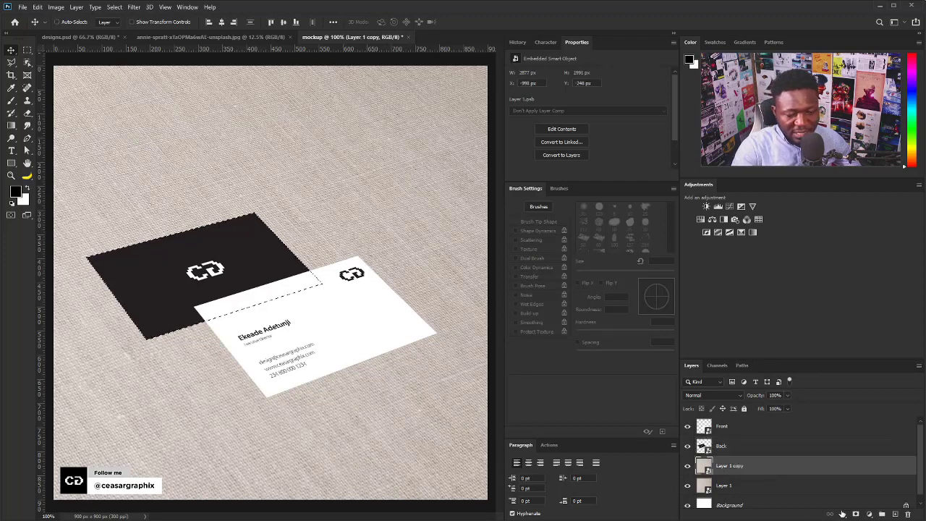
pyautogui.keyDown('alt'); pyautogui.click(895, 514); pyautogui.keyUp('alt')
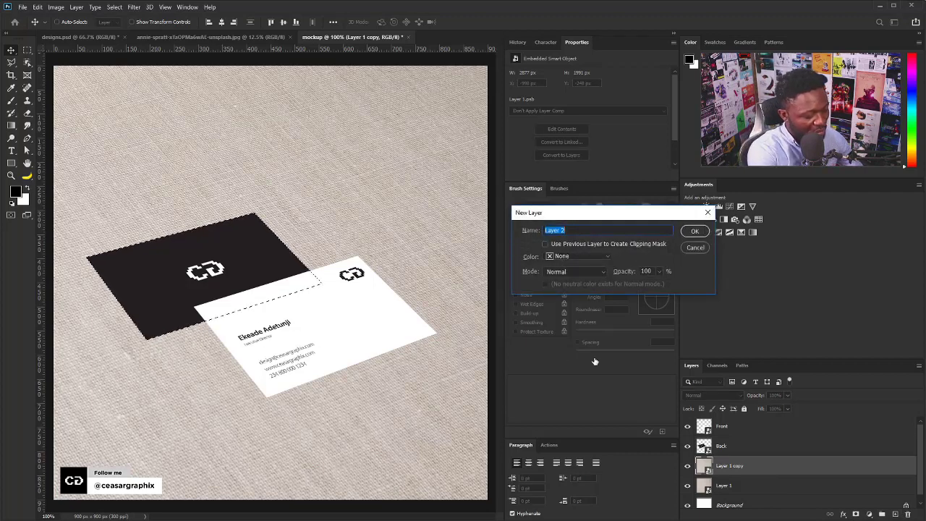
pyautogui.write('card Edges')
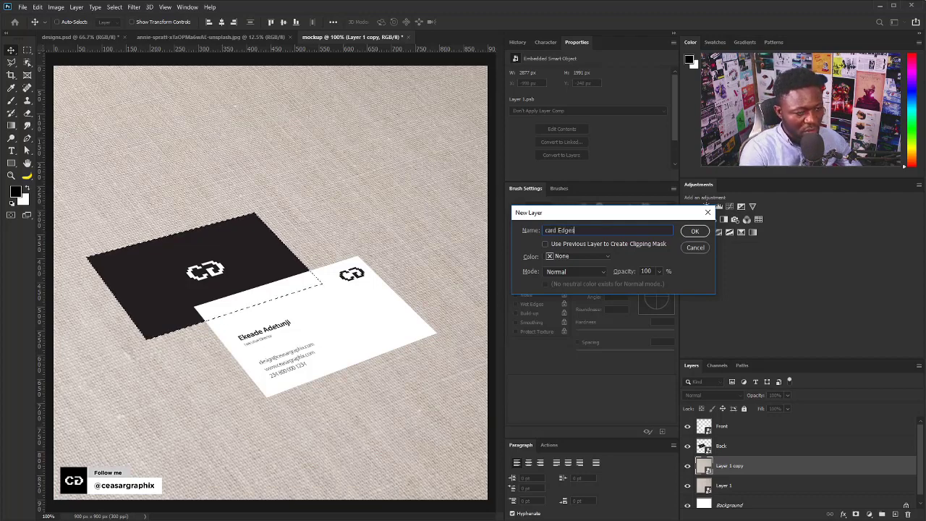
pyautogui.press('Return')
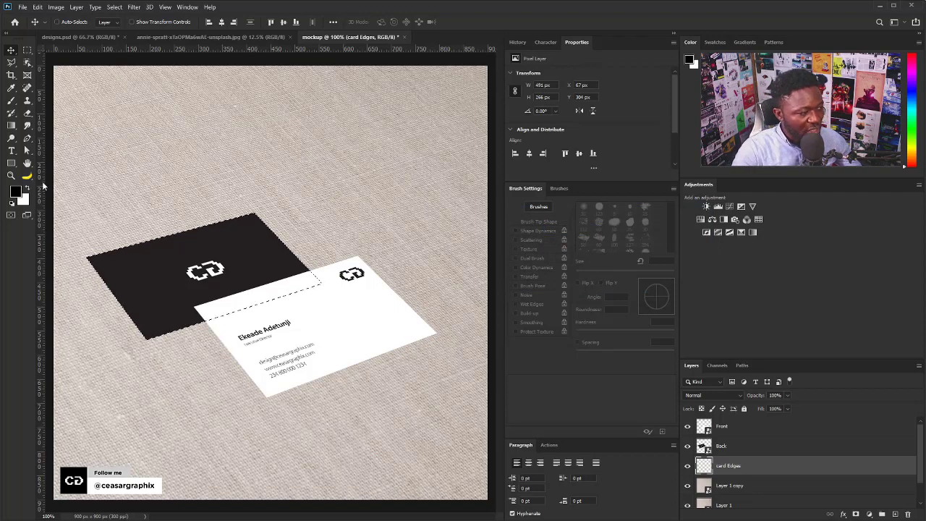
# Fill the selection with dark grey, deselect, and nudge the edge 1 px down and 2 px left.
pyautogui.click(16, 191)
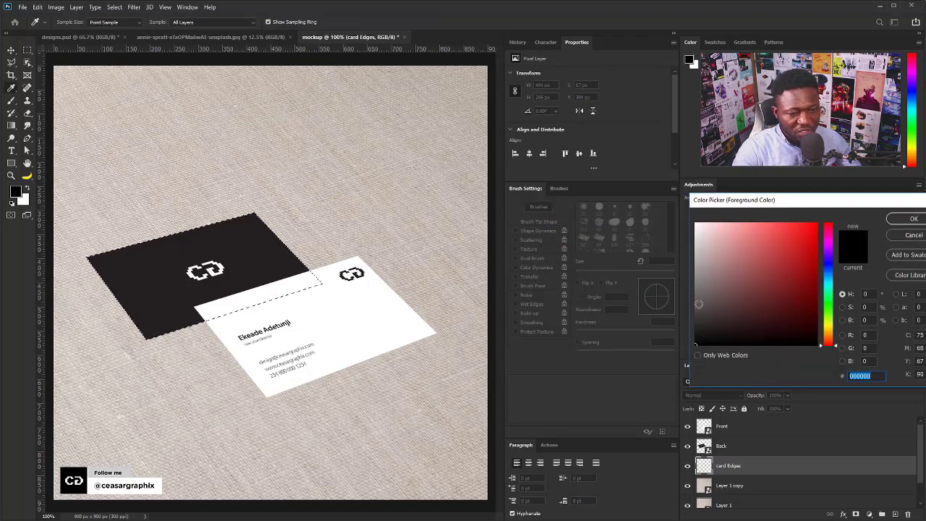
pyautogui.moveTo(699, 303); pyautogui.dragTo(682, 314)
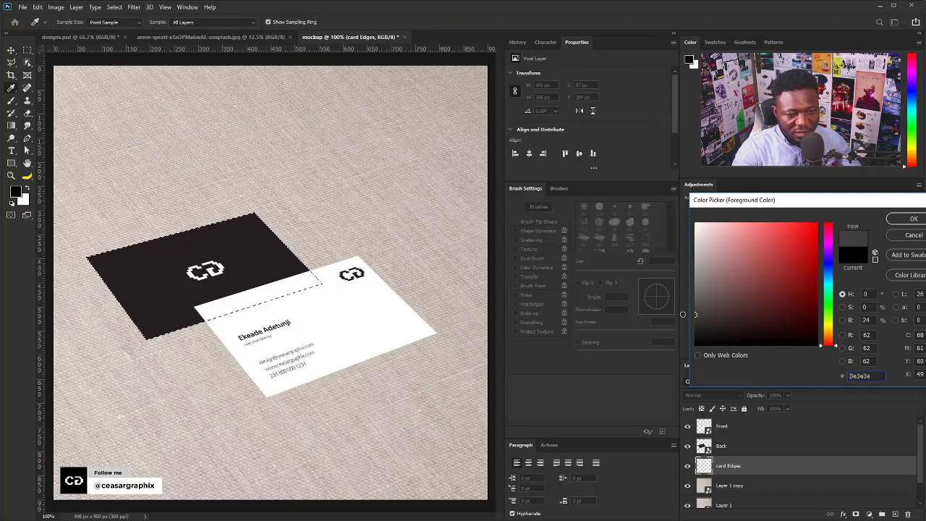
pyautogui.click(913, 218)
pyautogui.press('v')
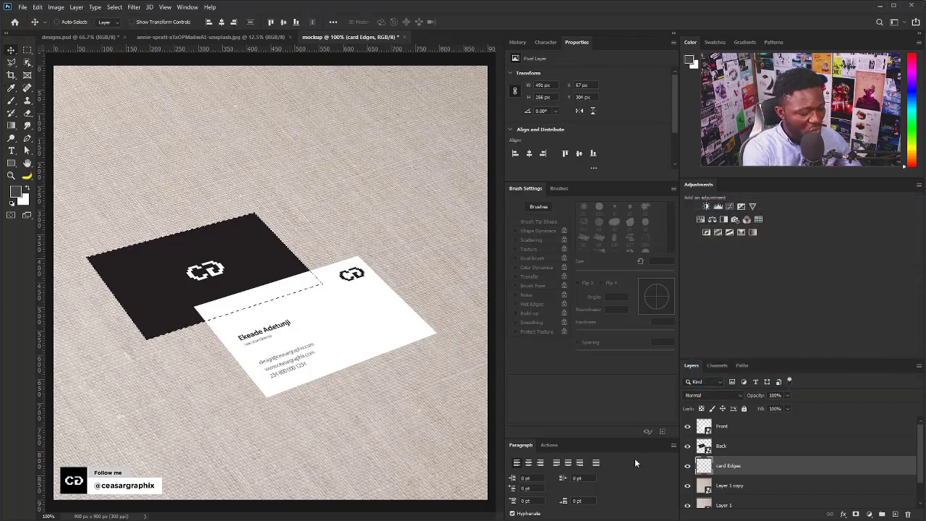
pyautogui.hotkey('alt', 'BackSpace')
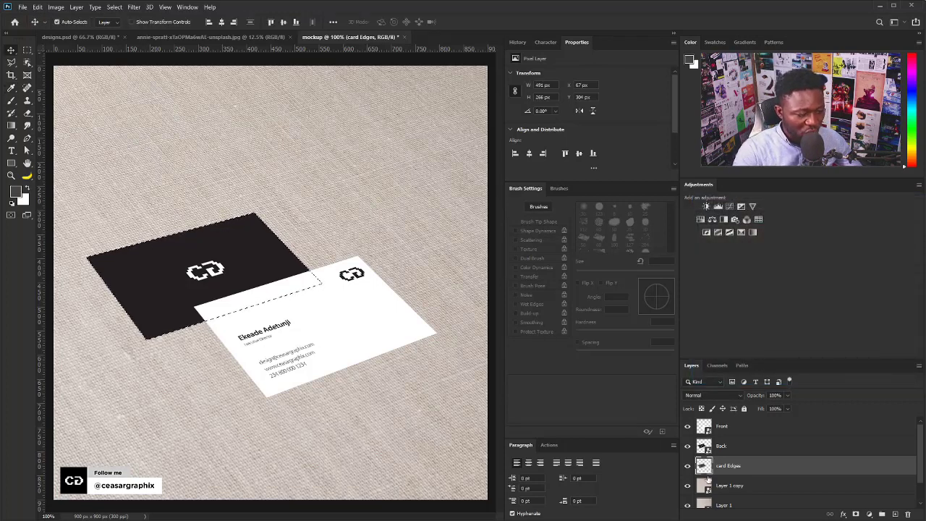
pyautogui.hotkey('ctrl', 'd')
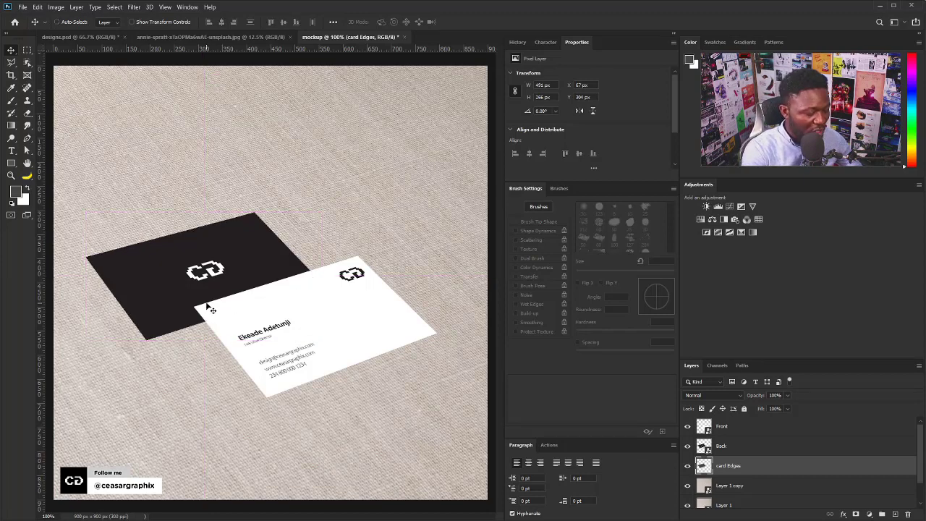
pyautogui.press('Down')
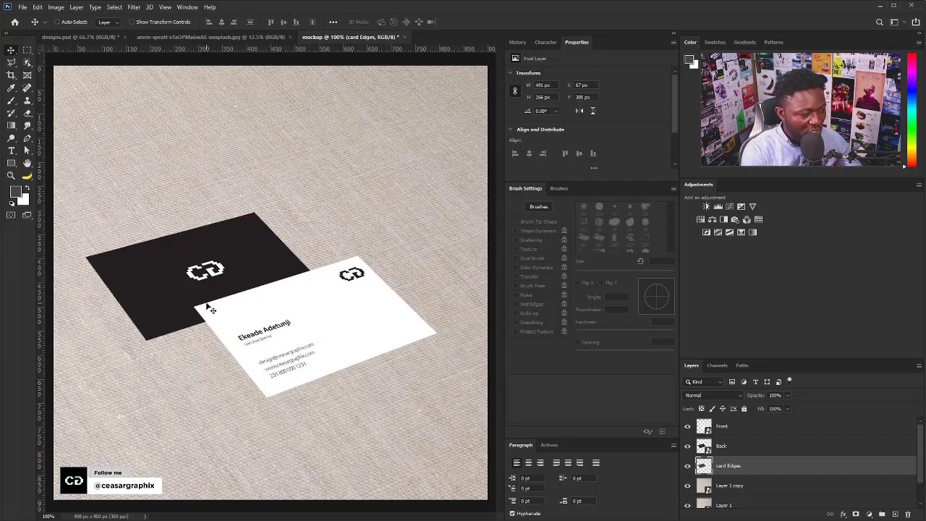
pyautogui.press('Left')
pyautogui.press('Left')
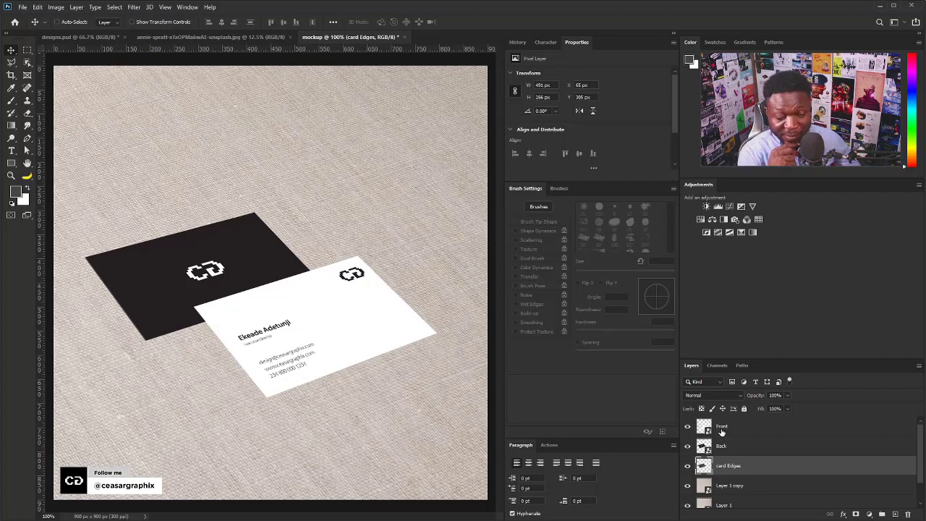
# Load the white card's shape as a selection and add a 'Card_Edges\' layer above Back.
pyautogui.keyDown('ctrl'); pyautogui.click(704, 427); pyautogui.keyUp('ctrl')
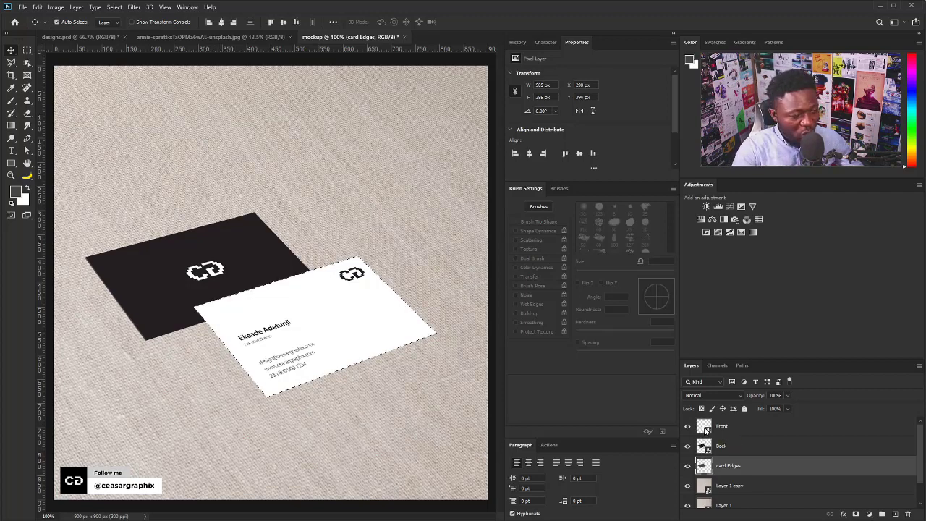
pyautogui.click(751, 444)
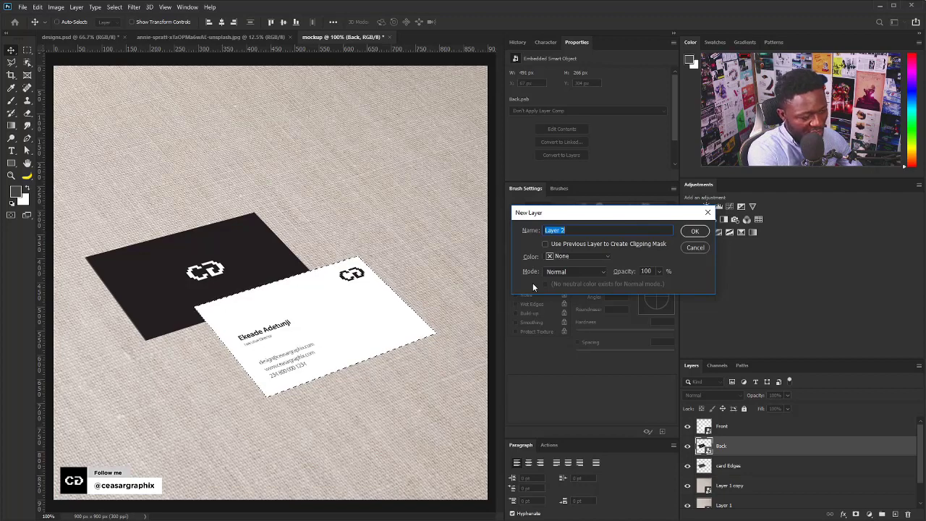
pyautogui.write('Car')
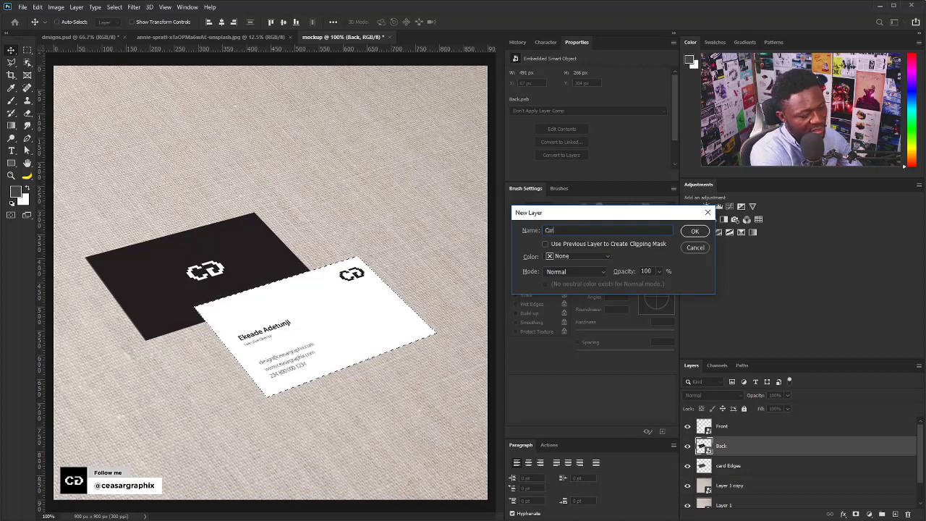
pyautogui.write('d_')
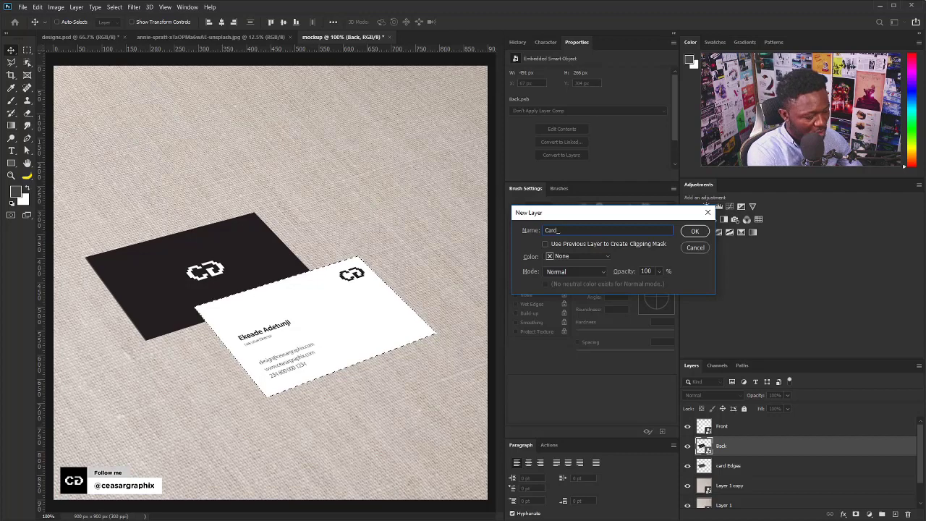
pyautogui.write('Edges')
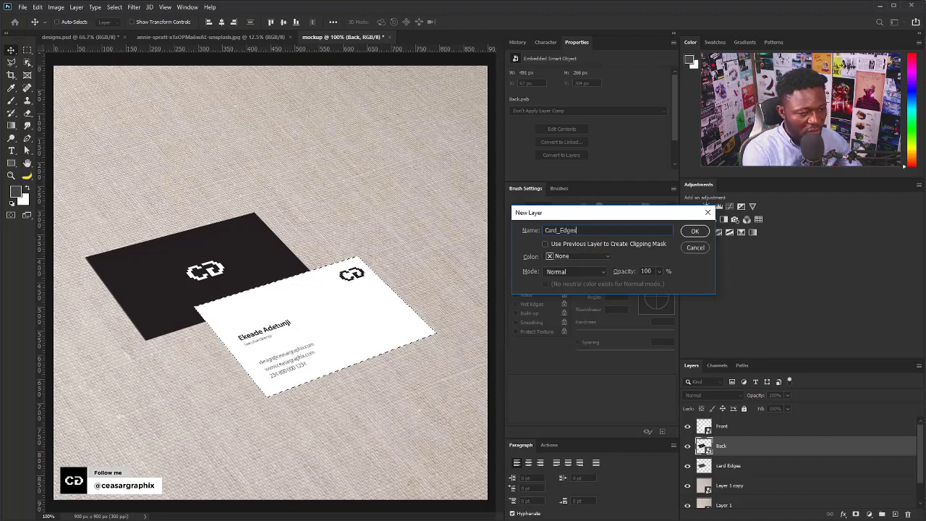
pyautogui.write('\\')
pyautogui.press('Return')
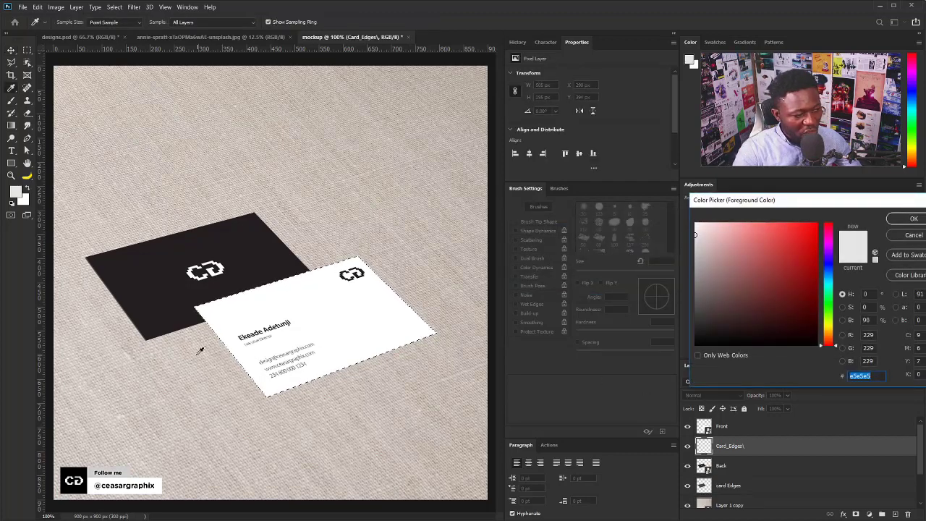
# Fill it with mid grey, deselect, nudge it under the white card, and reload the white card's outline.
pyautogui.moveTo(769, 321)
pyautogui.mouseDown()
pyautogui.moveTo(693, 285)
pyautogui.moveTo(659, 291)
pyautogui.mouseUp()
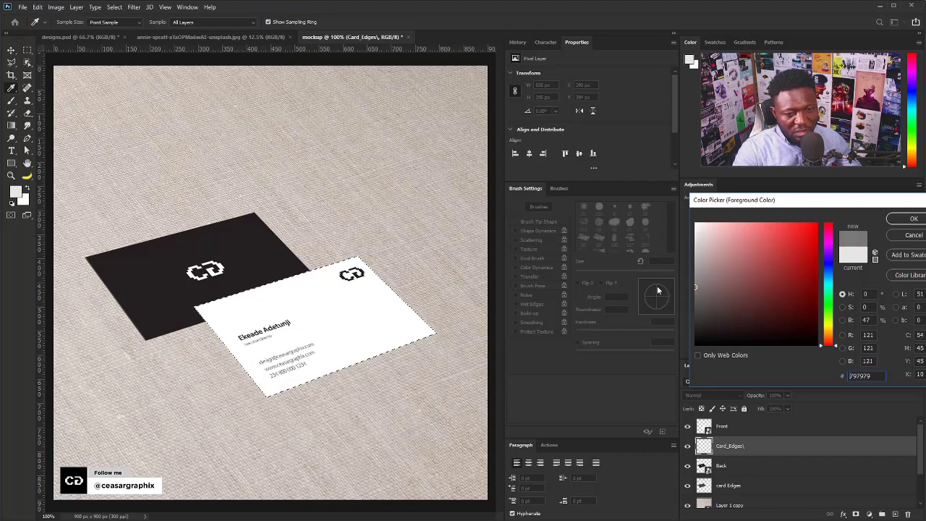
pyautogui.click(913, 218)
pyautogui.press('v')
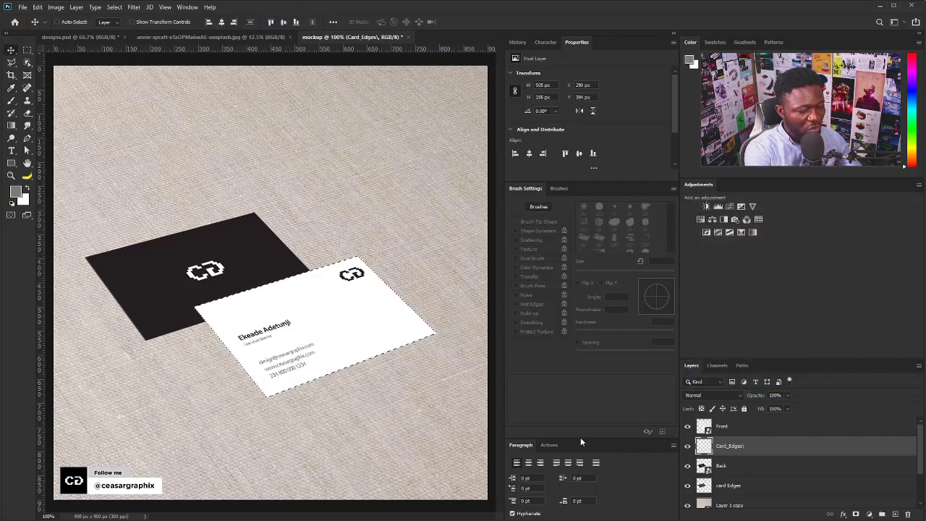
pyautogui.hotkey('alt', 'BackSpace')
pyautogui.hotkey('ctrl', 'd')
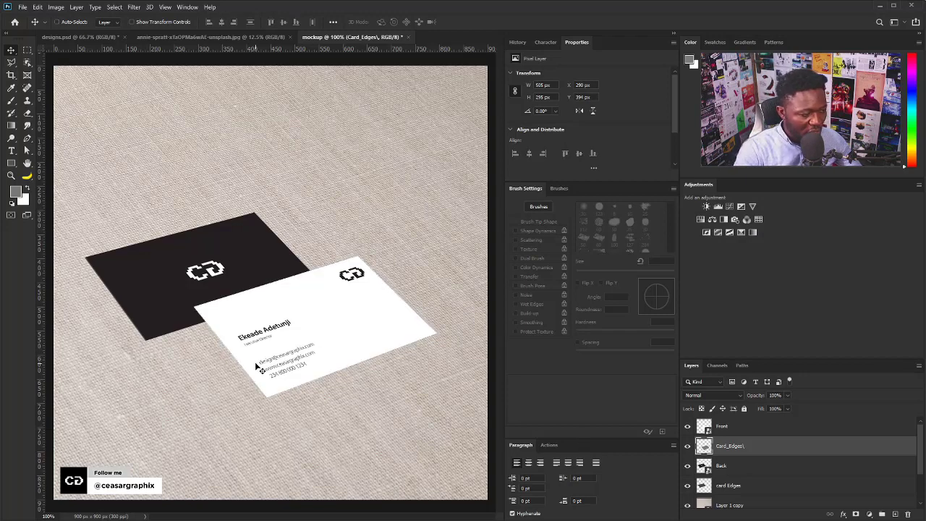
pyautogui.press('Down')
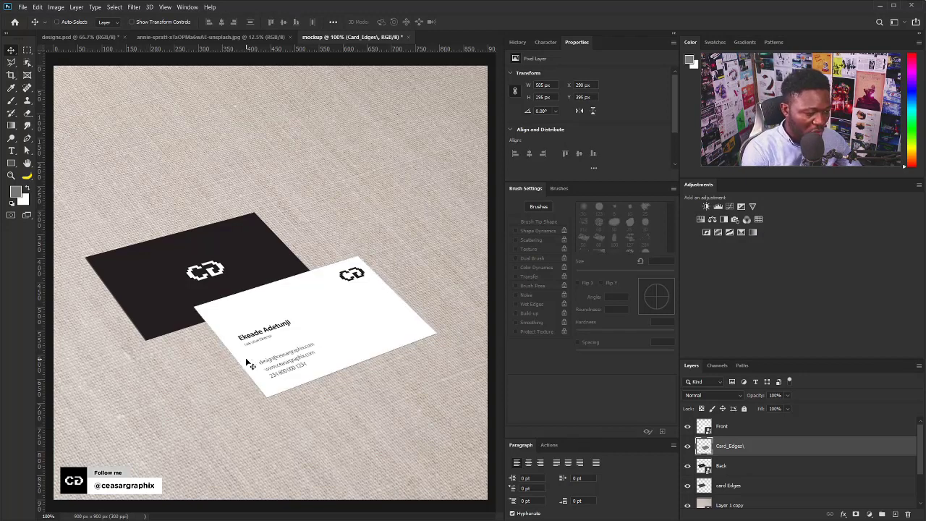
pyautogui.press('Left')
pyautogui.press('Left')
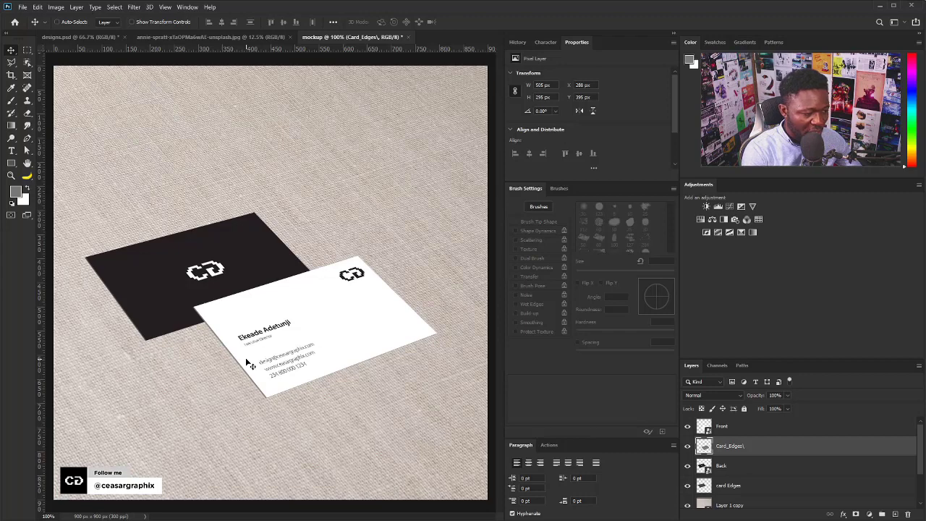
pyautogui.press('Down')
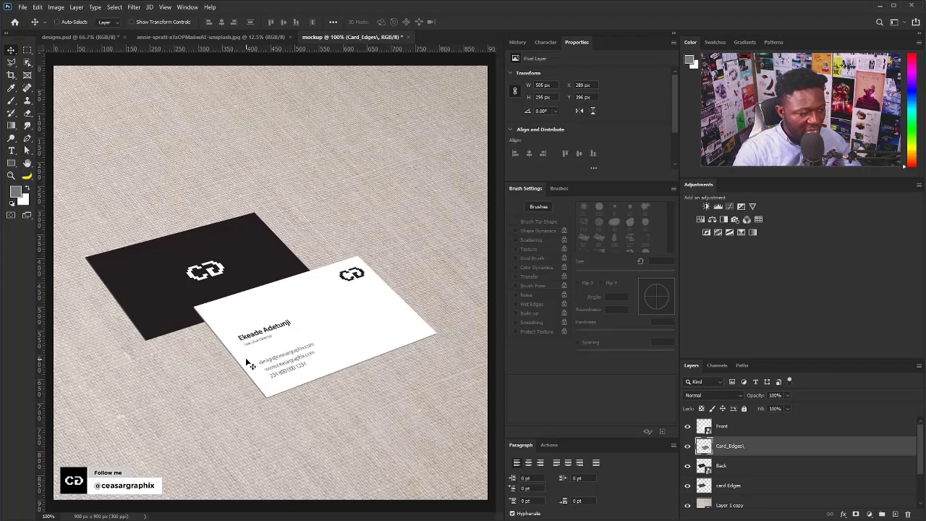
pyautogui.press('Right')
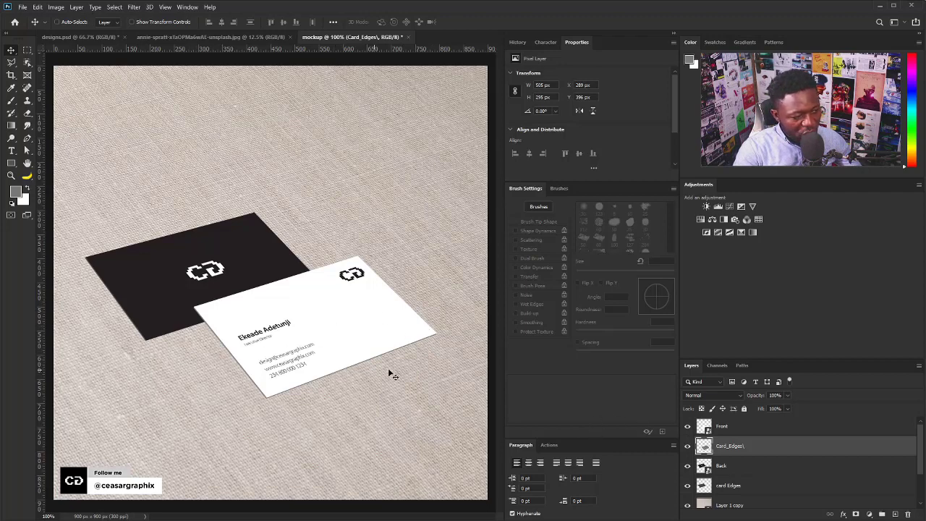
pyautogui.keyDown('ctrl'); pyautogui.click(704, 446); pyautogui.keyUp('ctrl')
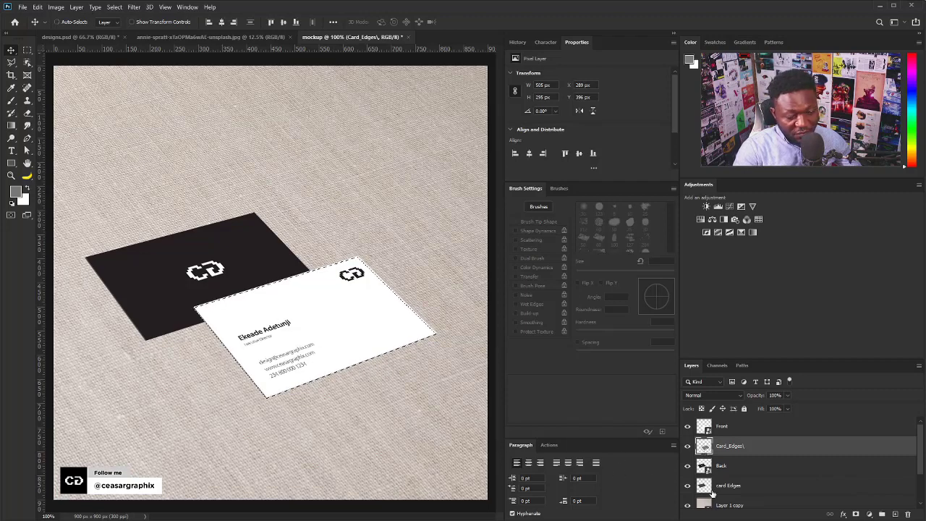
pyautogui.click(724, 465)
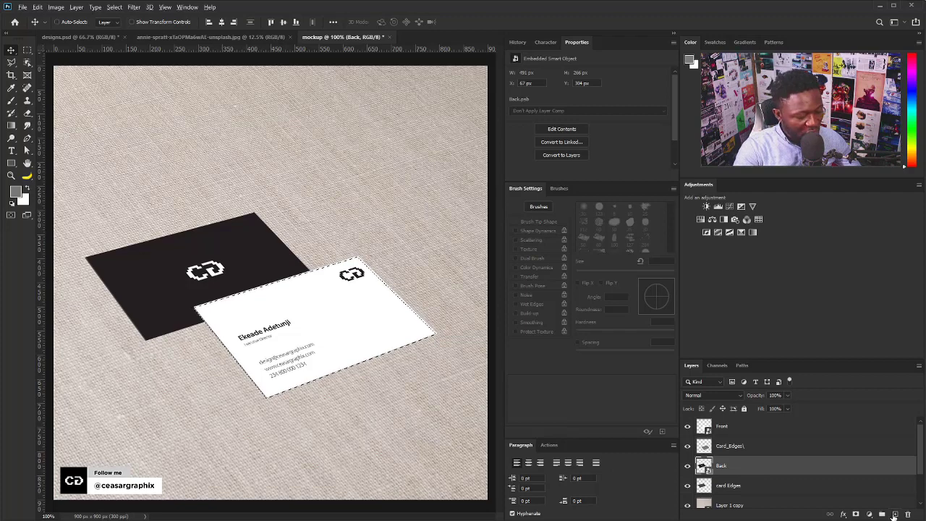
# Add a 'Shadow' layer and fill the card outline with black 000000, then deselect.
pyautogui.keyDown('alt'); pyautogui.click(894, 515); pyautogui.keyUp('alt')
pyautogui.write('Shadow')
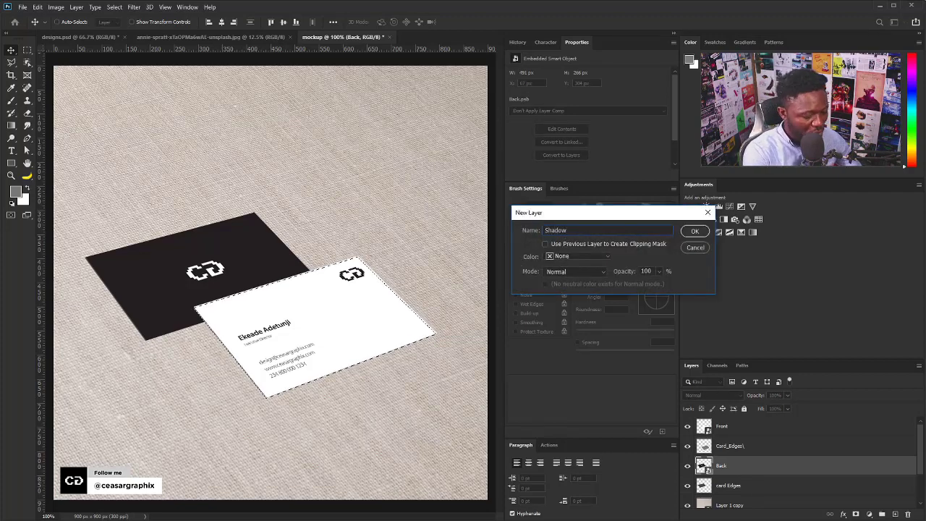
pyautogui.press('Return')
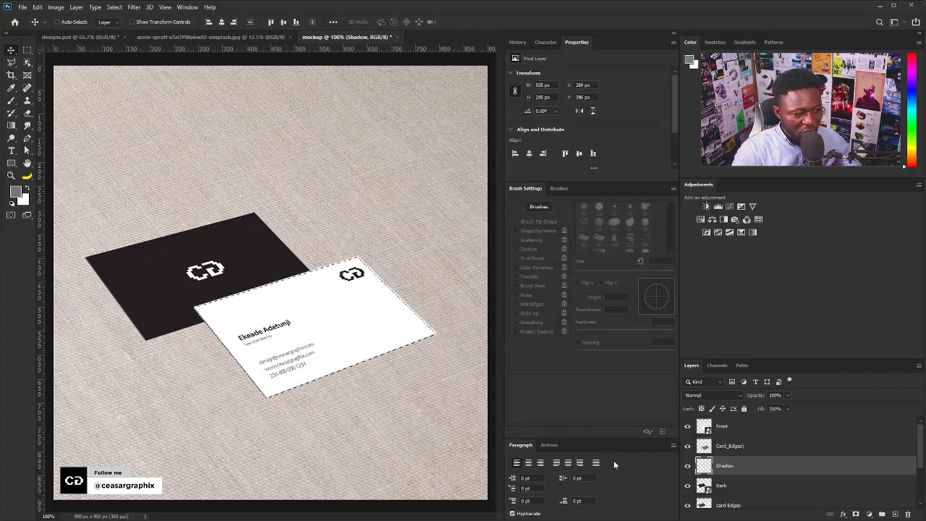
pyautogui.click(21, 191)
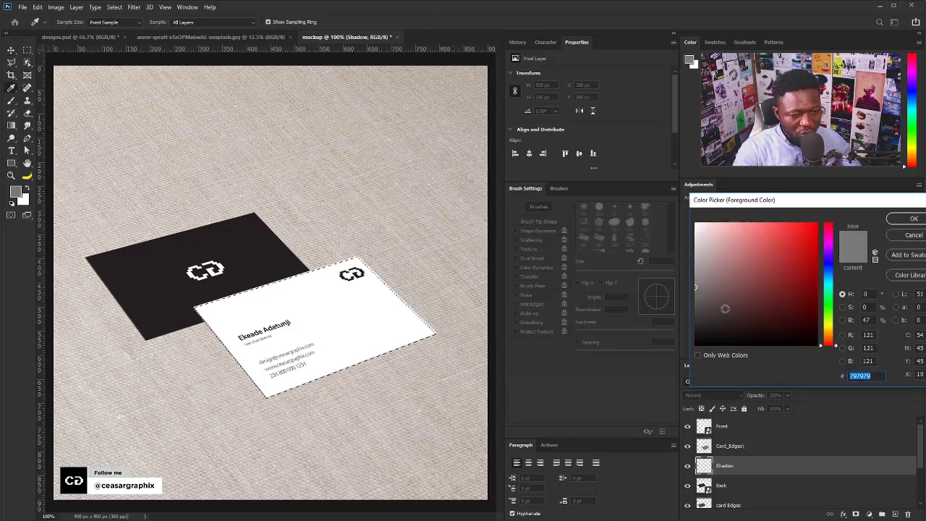
pyautogui.write('000000')
pyautogui.press('Return')
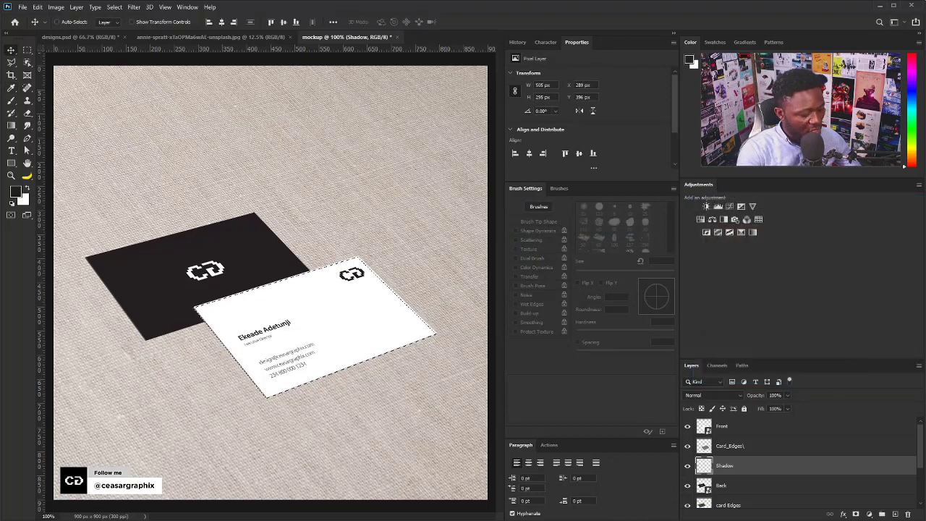
pyautogui.hotkey('alt', 'BackSpace')
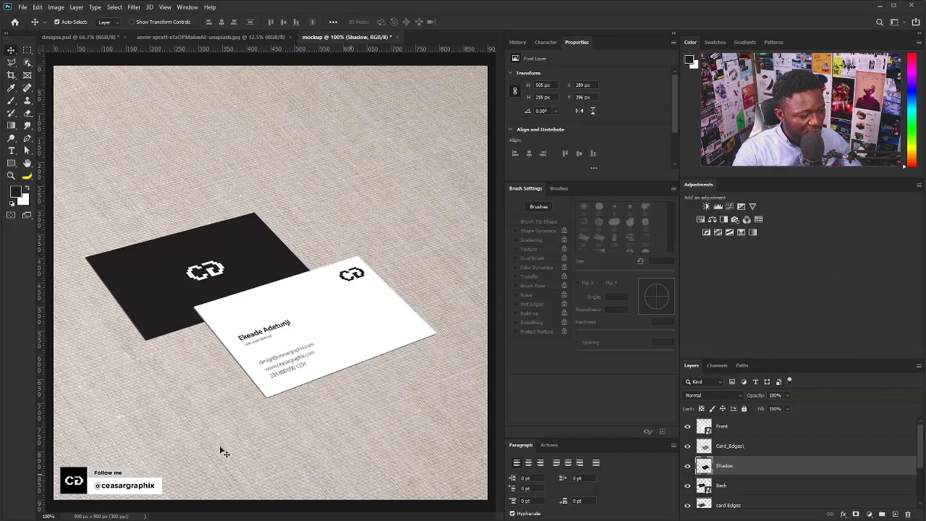
pyautogui.hotkey('ctrl', 'd')
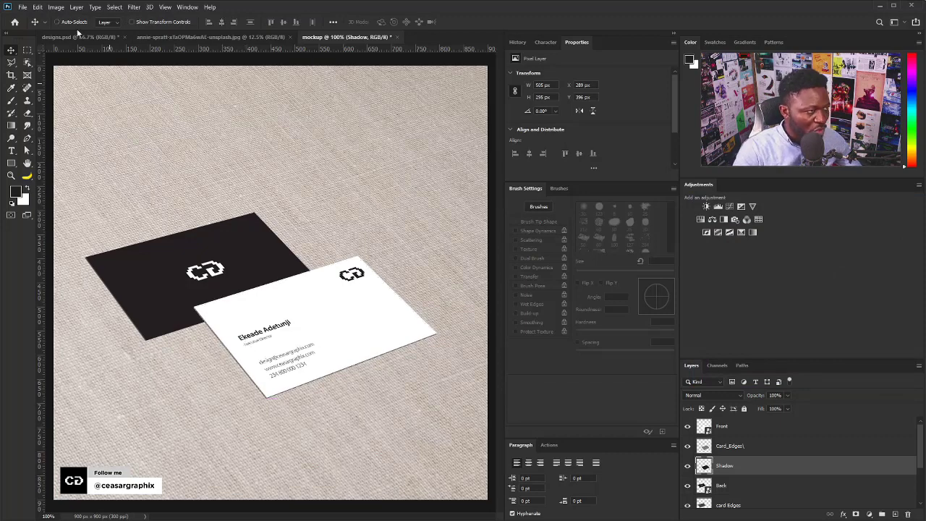
# Soften the shadow with a small-radius Gaussian Blur and nudge it 2 px left and 1 px down.
pyautogui.click(137, 9)
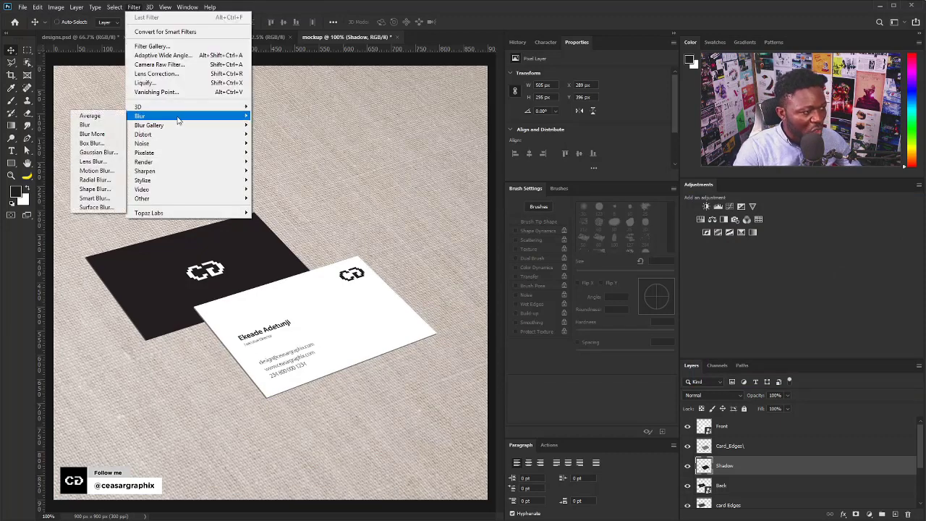
pyautogui.click(110, 152)
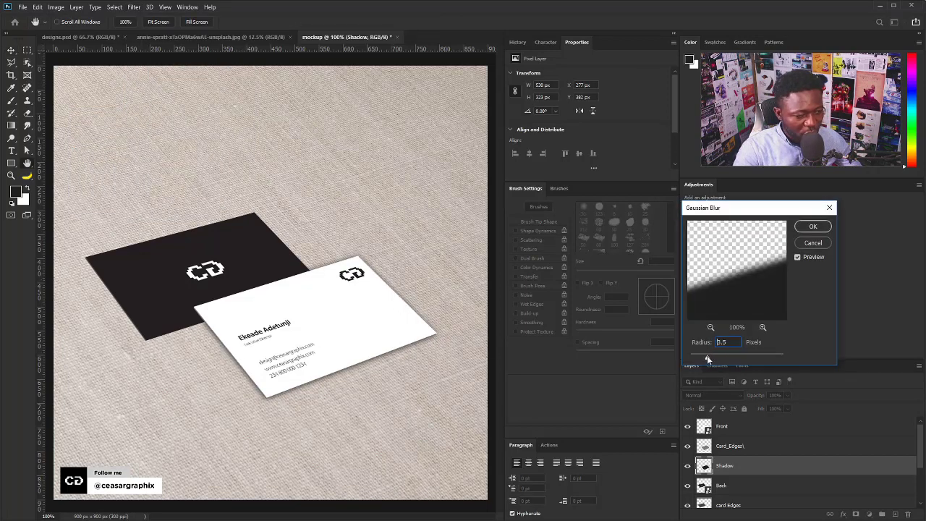
pyautogui.moveTo(707, 355); pyautogui.dragTo(694, 359)
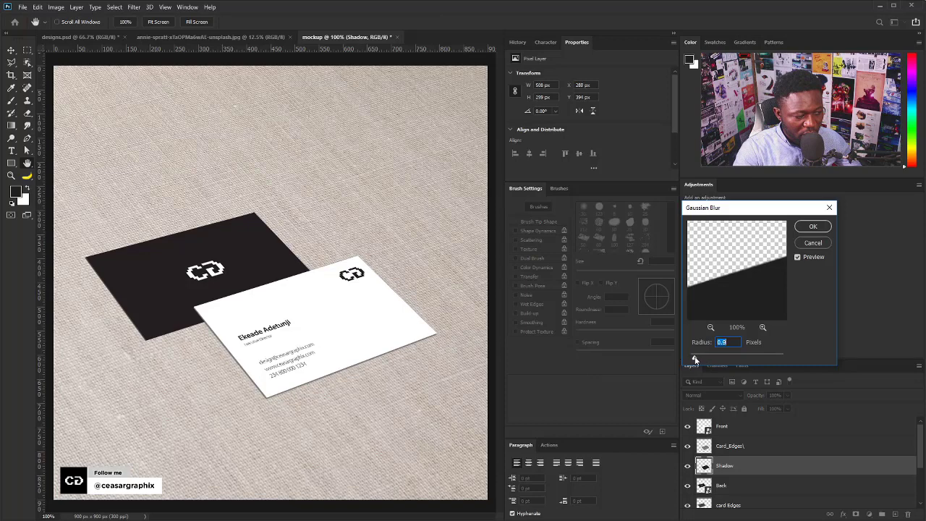
pyautogui.click(820, 230)
pyautogui.press('Left')
pyautogui.press('Left')
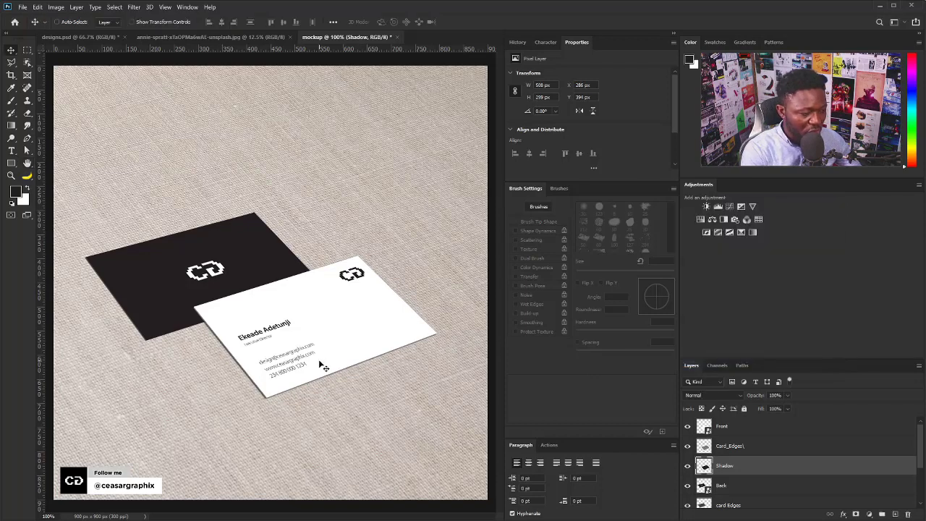
pyautogui.press('Down')
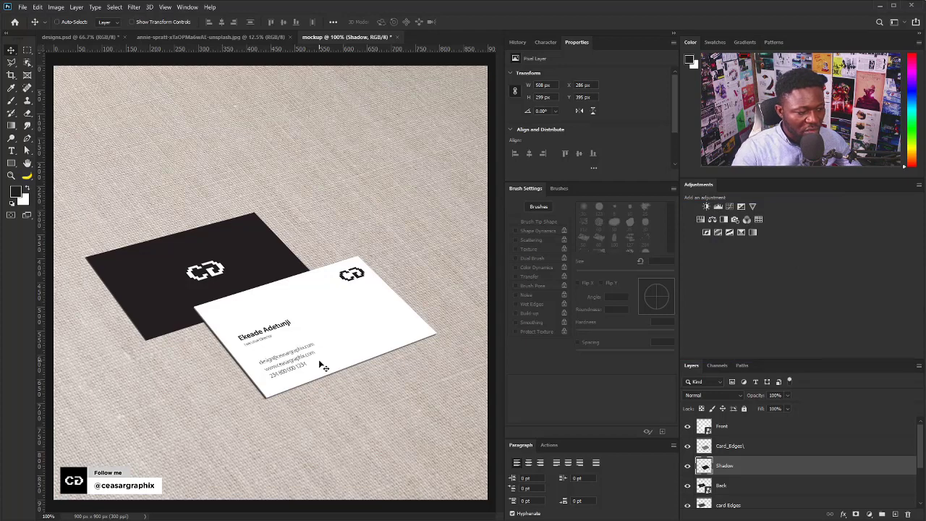
# Set the Shadow layer's opacity to 79% and load the black card's outline from card Edges.
pyautogui.moveTo(788, 408); pyautogui.dragTo(780, 409)
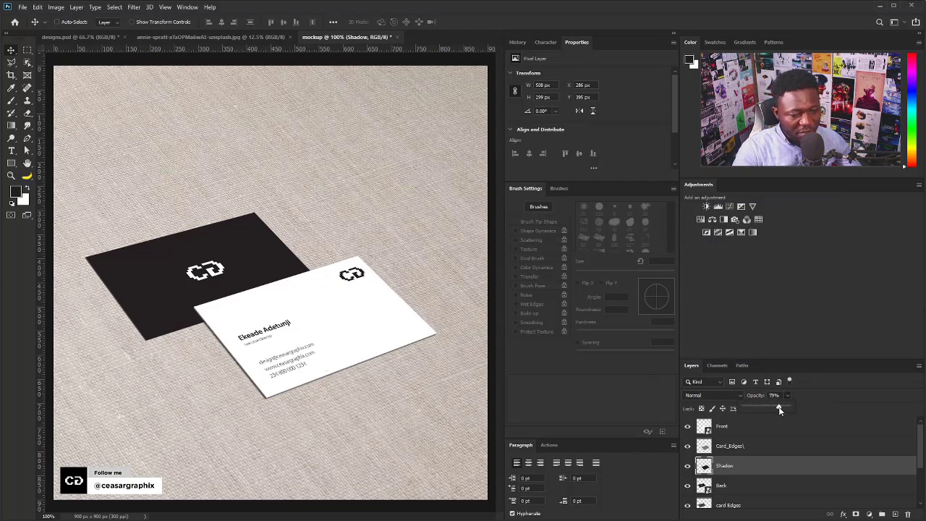
pyautogui.click(712, 397)
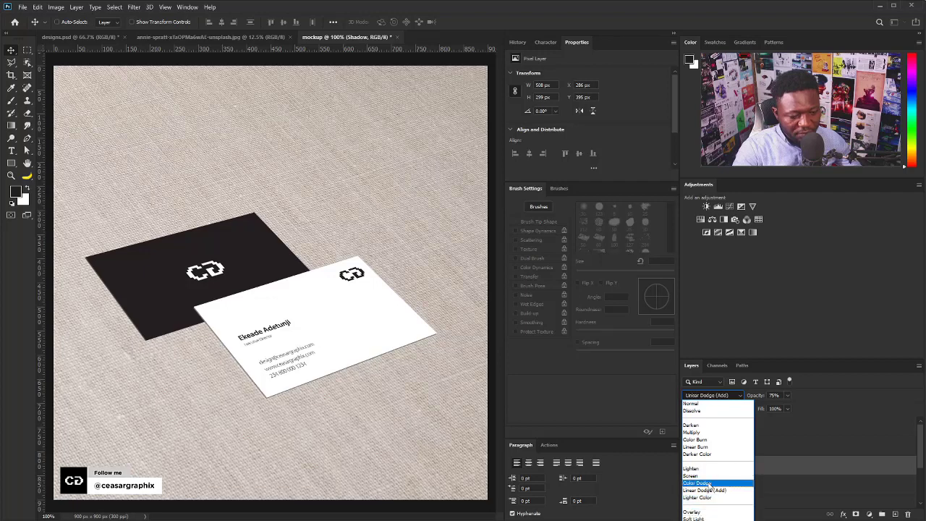
pyautogui.click(695, 431)
pyautogui.click(729, 504)
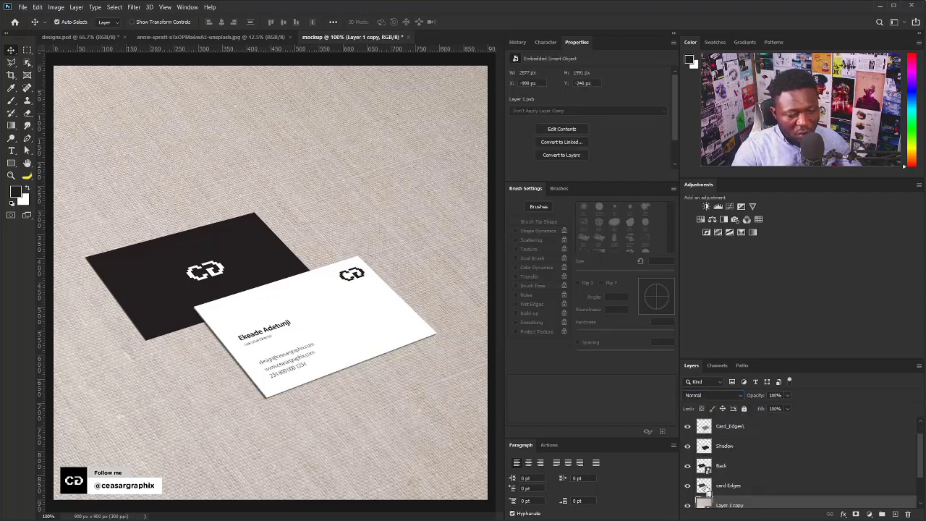
pyautogui.keyDown('ctrl'); pyautogui.click(704, 485); pyautogui.keyUp('ctrl')
pyautogui.scroll(-1, 778, 484)
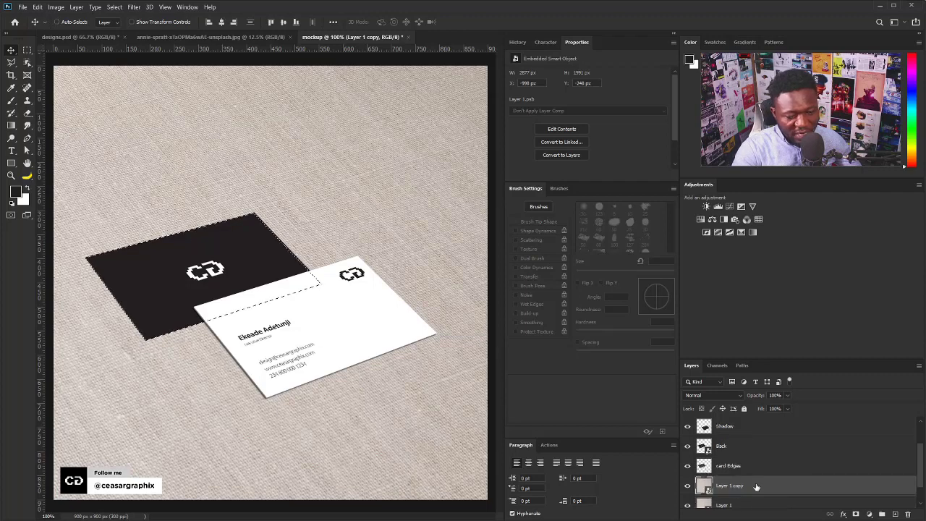
# Add a 'Shadow_2' layer for the black card, deselect, and apply Gaussian Blur to it.
pyautogui.keyDown('alt'); pyautogui.click(895, 513); pyautogui.keyUp('alt')
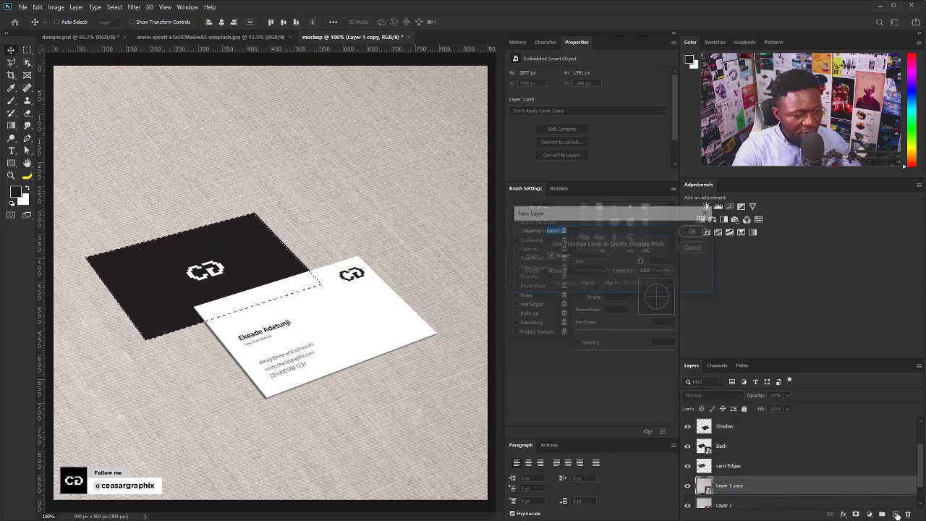
pyautogui.write('Shad')
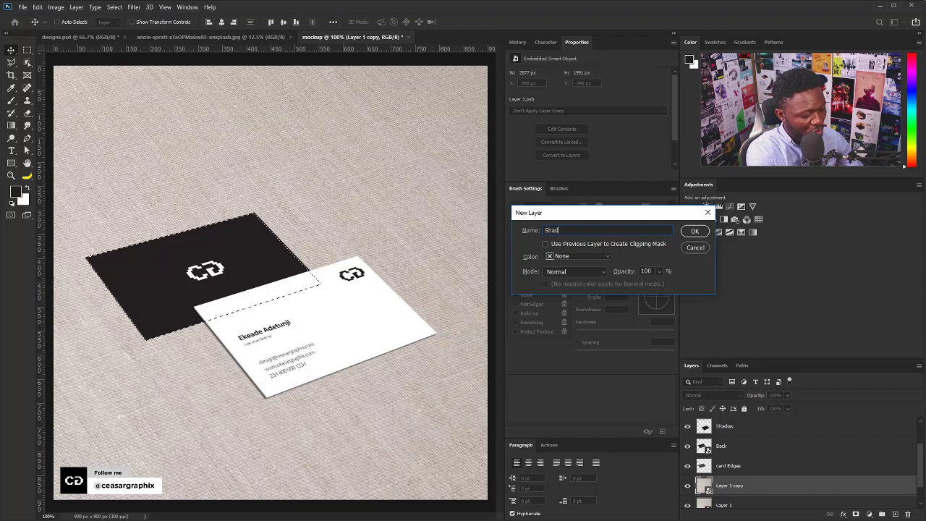
pyautogui.write('ow_2')
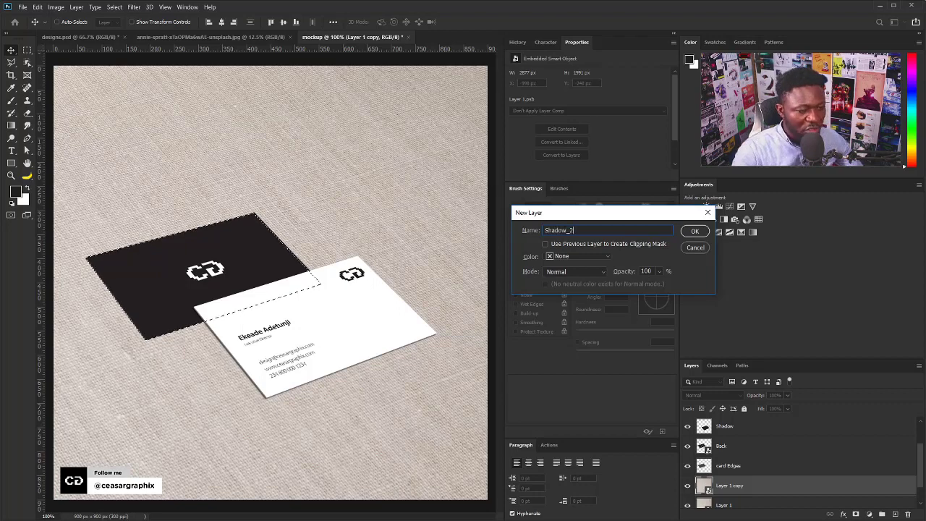
pyautogui.click(696, 231)
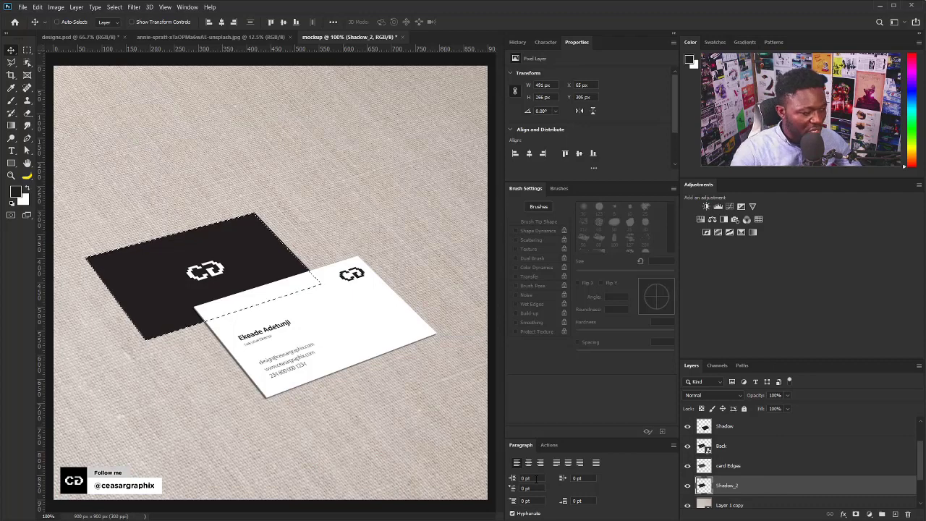
pyautogui.hotkey('ctrl', 'd')
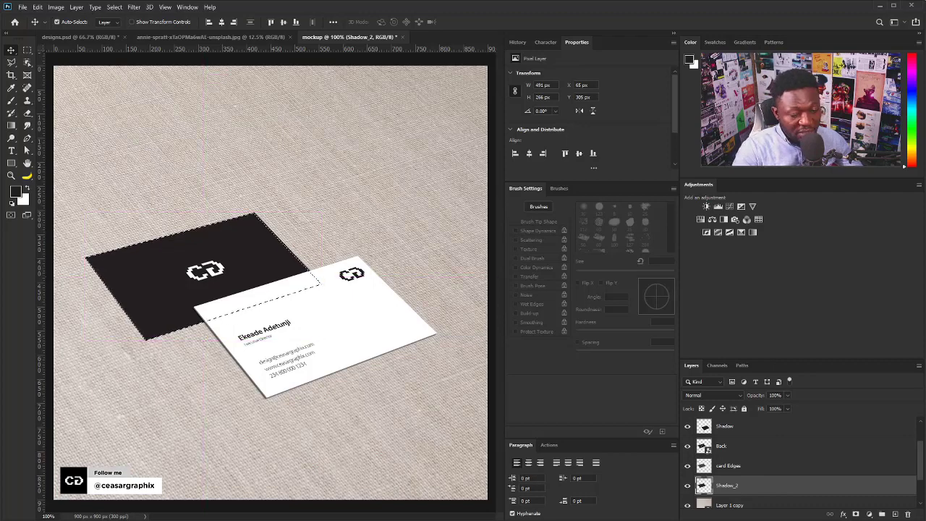
pyautogui.click(129, 8)
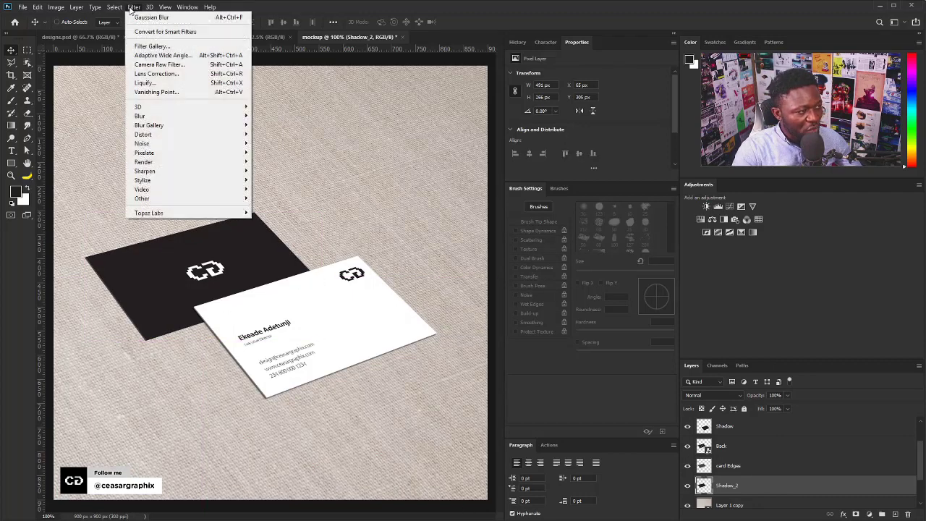
pyautogui.moveTo(145, 115)
pyautogui.click(94, 153)
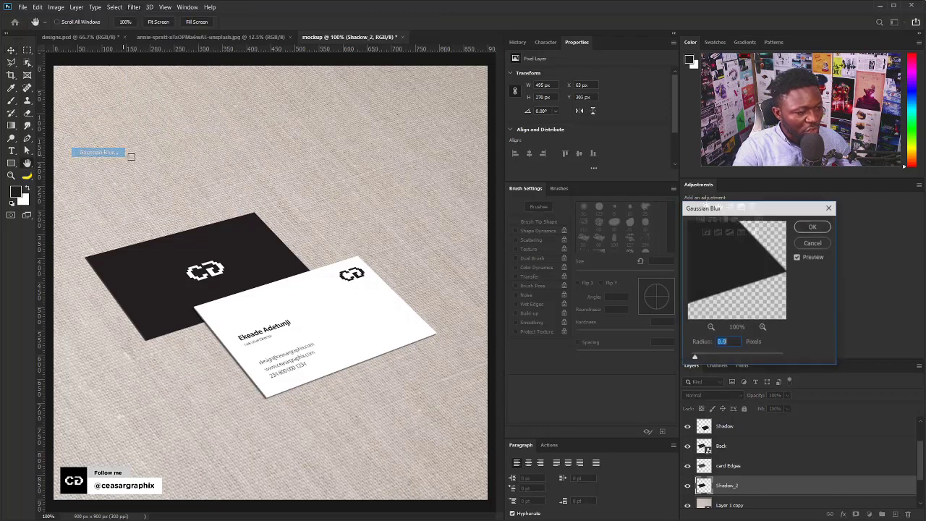
pyautogui.click(813, 226)
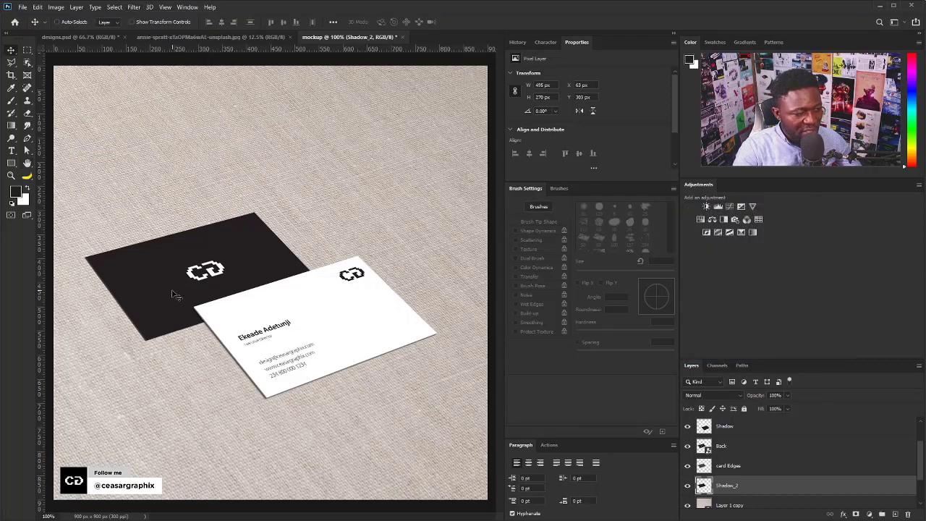
# Nudge Shadow_2 slightly down and right, and lower its opacity to about 82%.
pyautogui.press('Left')
pyautogui.press('Left')
pyautogui.press('Down')
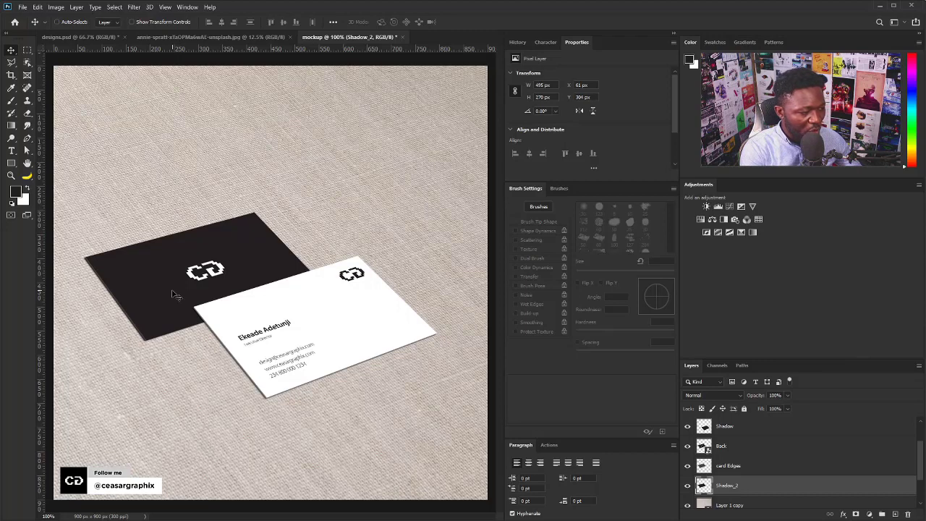
pyautogui.press('Right')
pyautogui.press('Down')
pyautogui.press('Right')
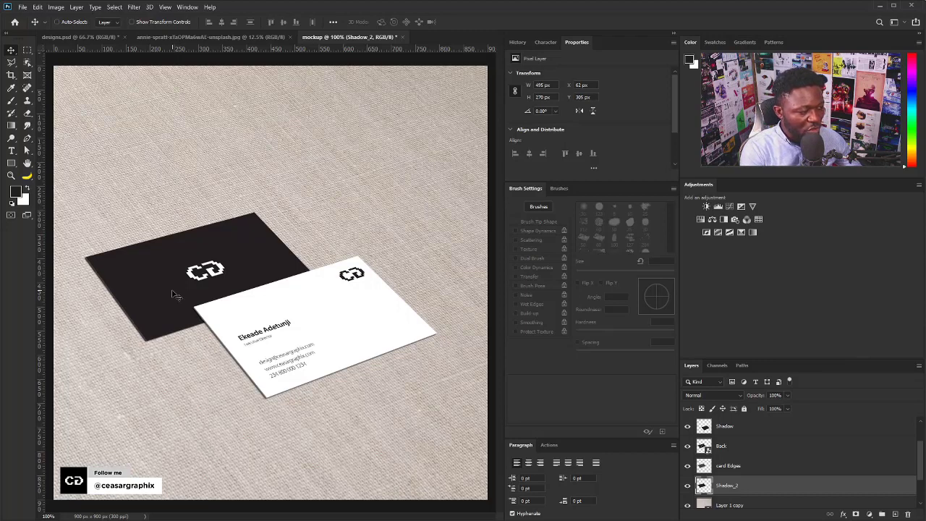
pyautogui.press('Down')
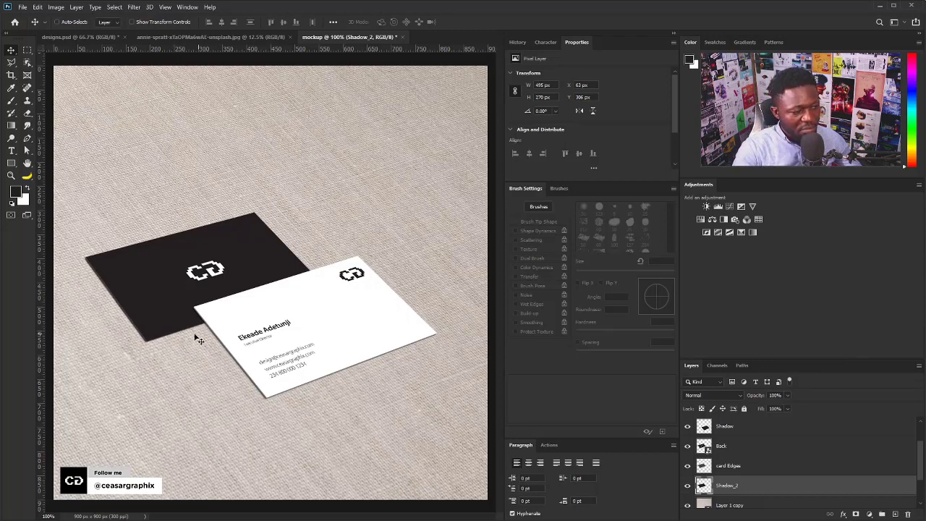
pyautogui.press('Right')
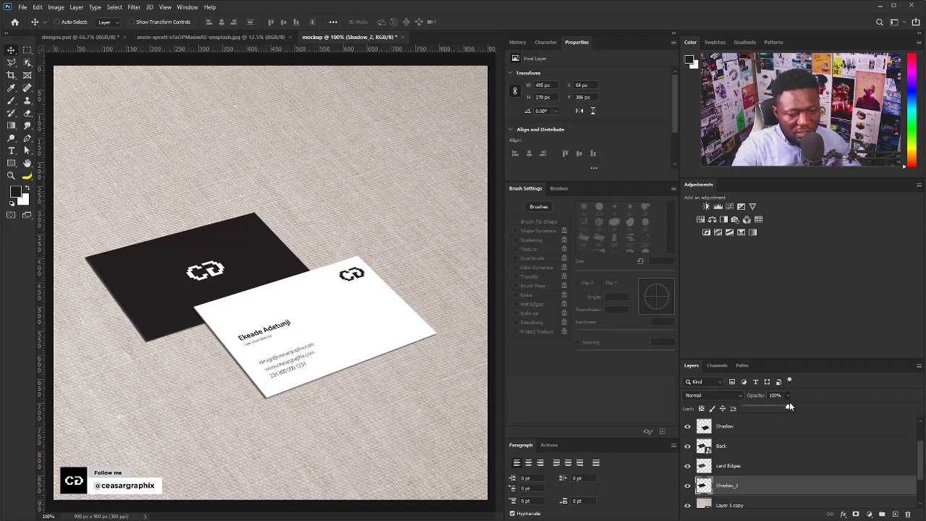
pyautogui.moveTo(789, 406)
pyautogui.mouseDown()
pyautogui.moveTo(759, 410)
pyautogui.moveTo(785, 409)
pyautogui.mouseUp()
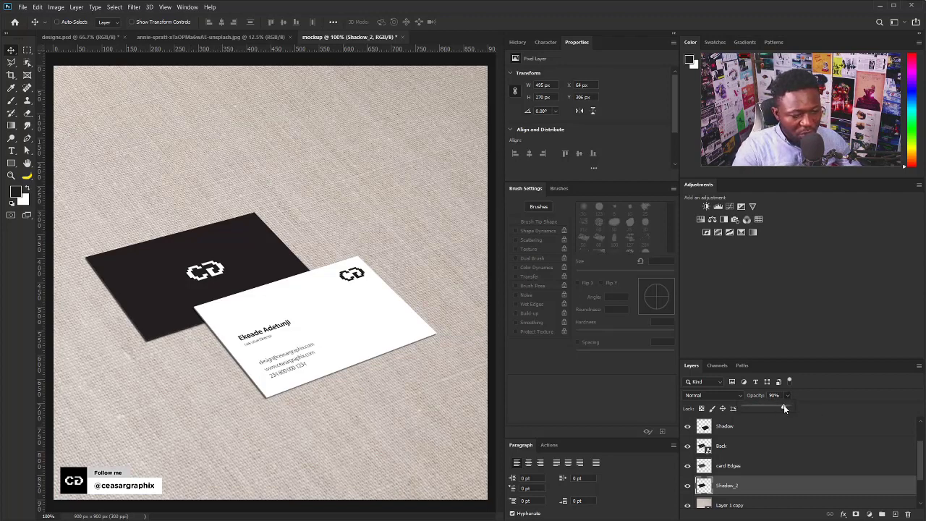
pyautogui.click(388, 326)
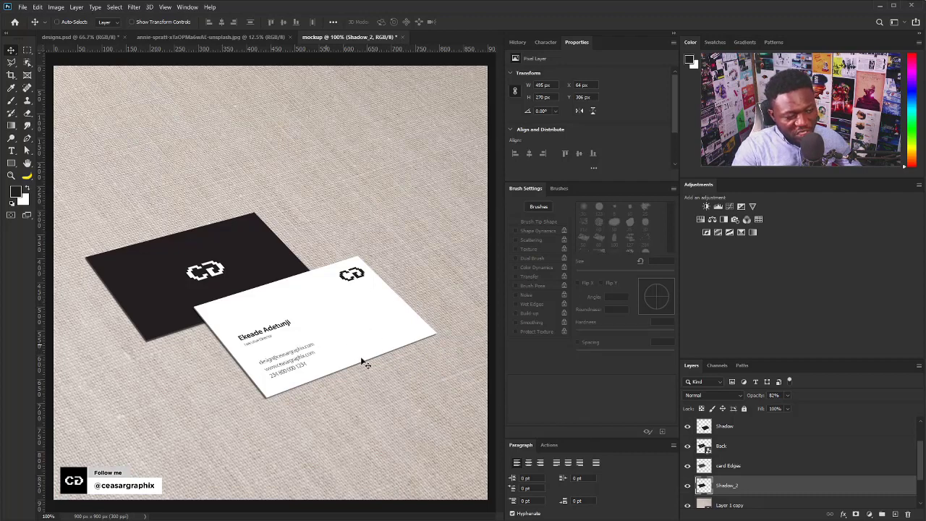
# Select the Shadow layer and put it into Warp transform mode.
pyautogui.click(741, 446)
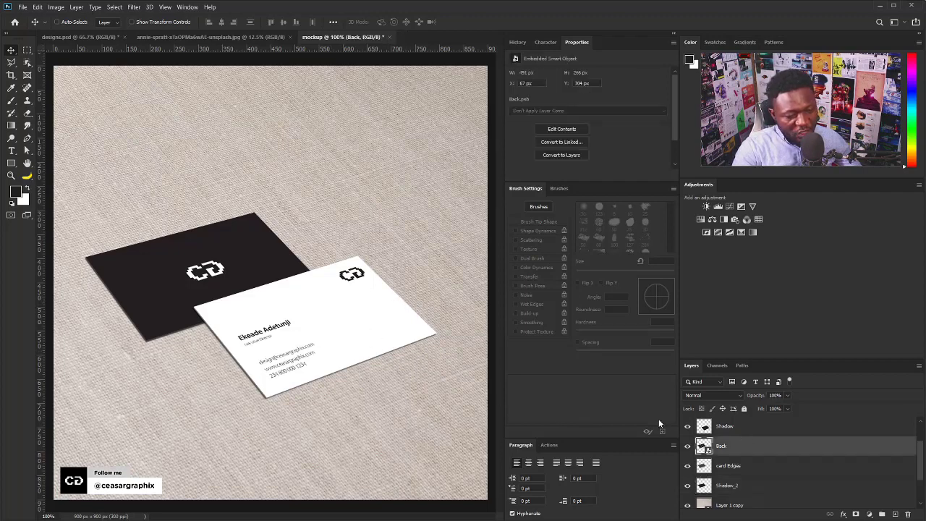
pyautogui.scroll(2, 767, 437)
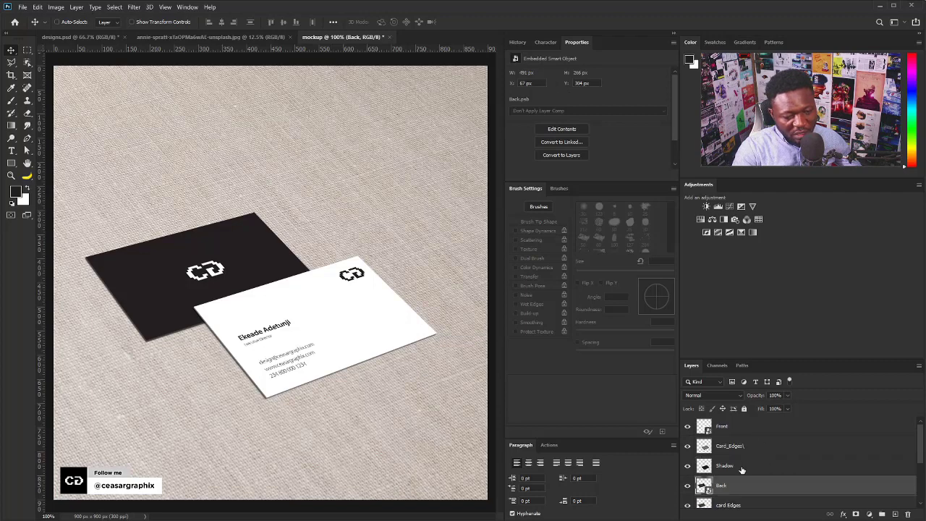
pyautogui.click(741, 469)
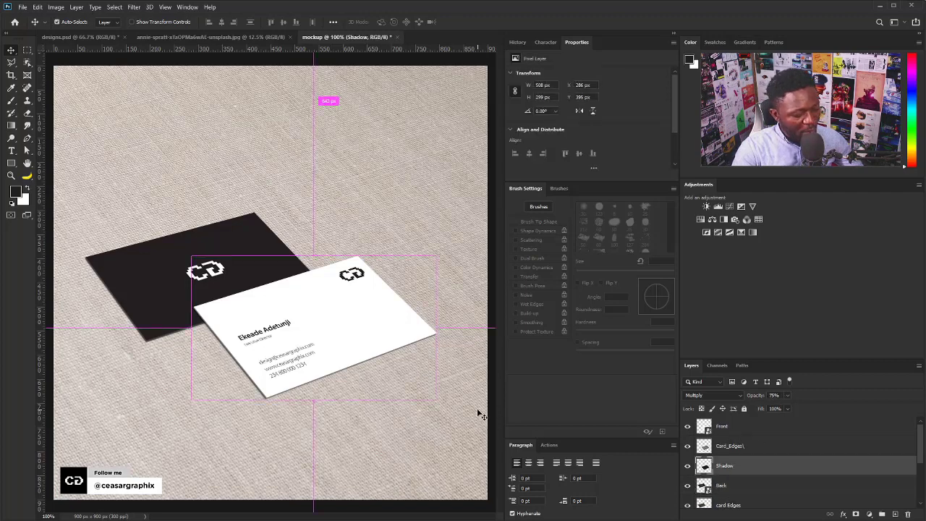
pyautogui.hotkey('ctrl', 't')
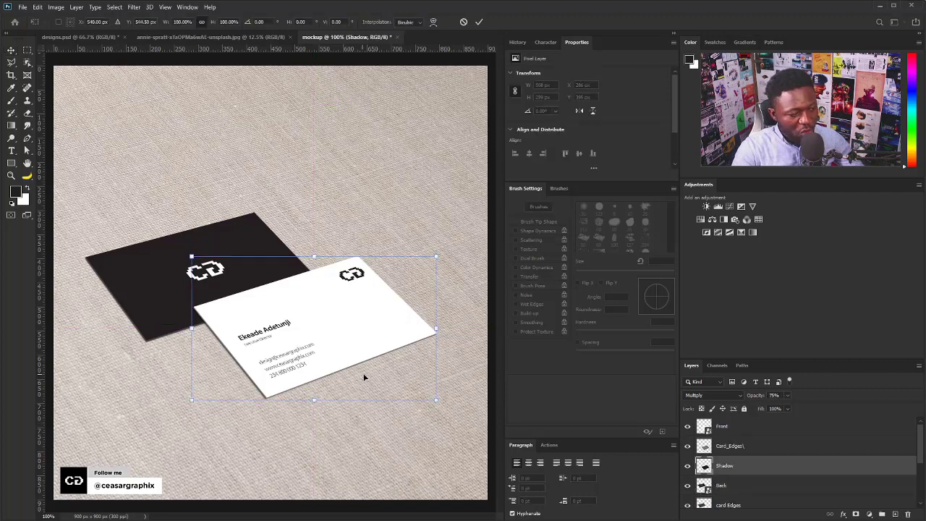
pyautogui.rightClick(387, 339)
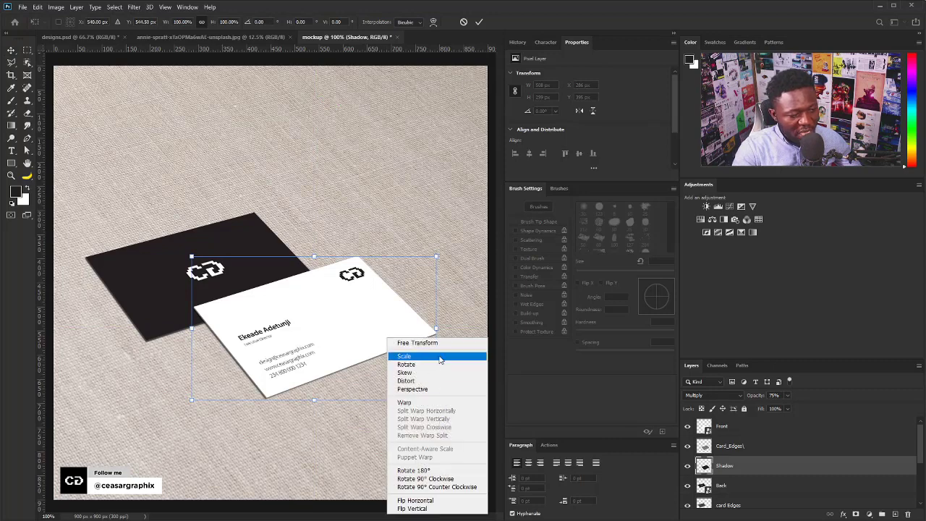
pyautogui.click(429, 403)
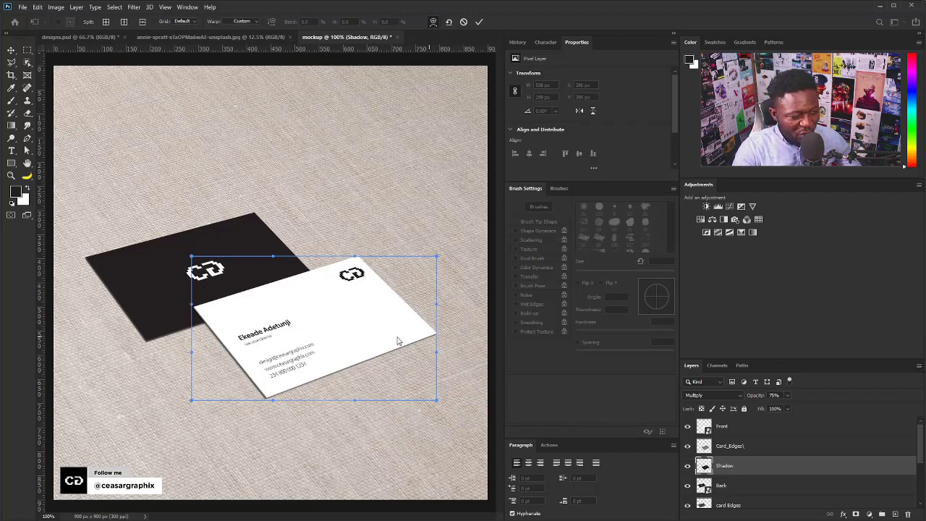
# Split the warp horizontally and vertically, bend the shadow to follow the card, and commit.
pyautogui.click(435, 336)
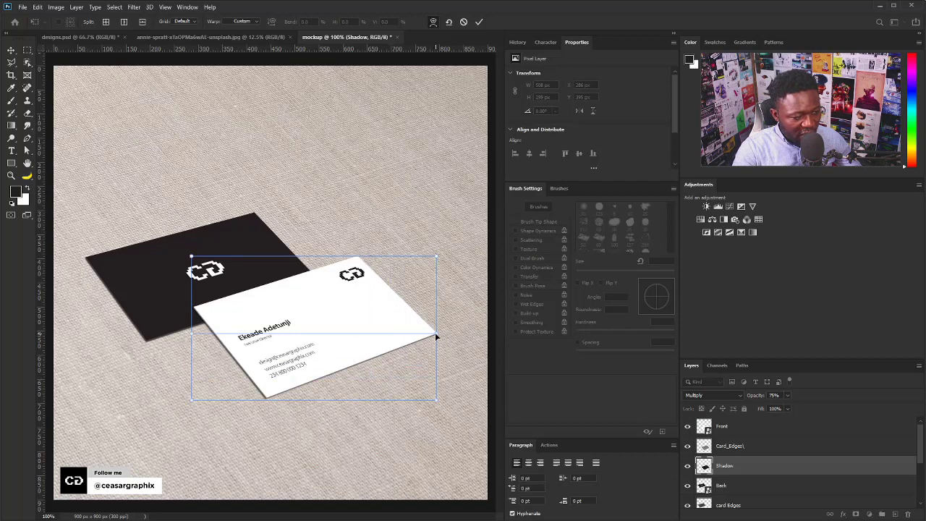
pyautogui.moveTo(435, 337); pyautogui.dragTo(439, 342)
pyautogui.click(316, 340)
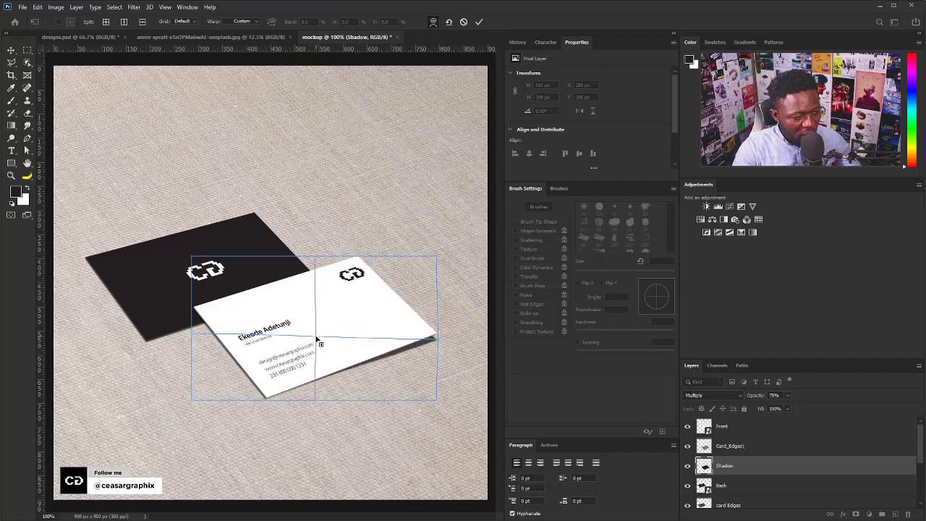
pyautogui.moveTo(316, 338); pyautogui.dragTo(316, 335)
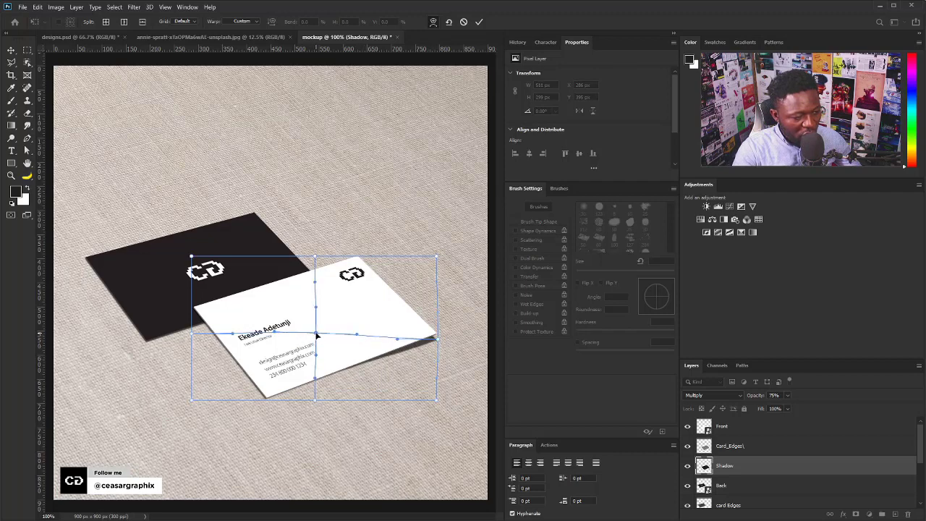
pyautogui.press('Return')
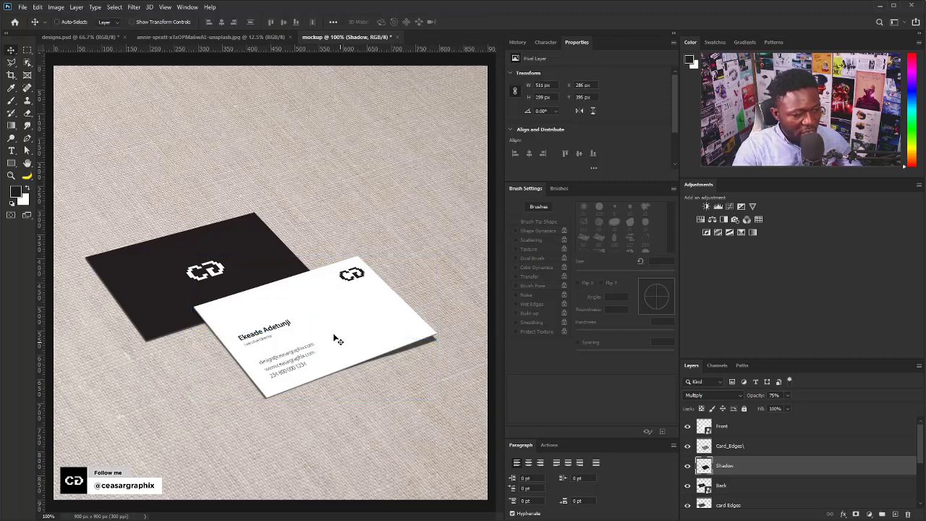
pyautogui.hotkey('ctrl', '-')
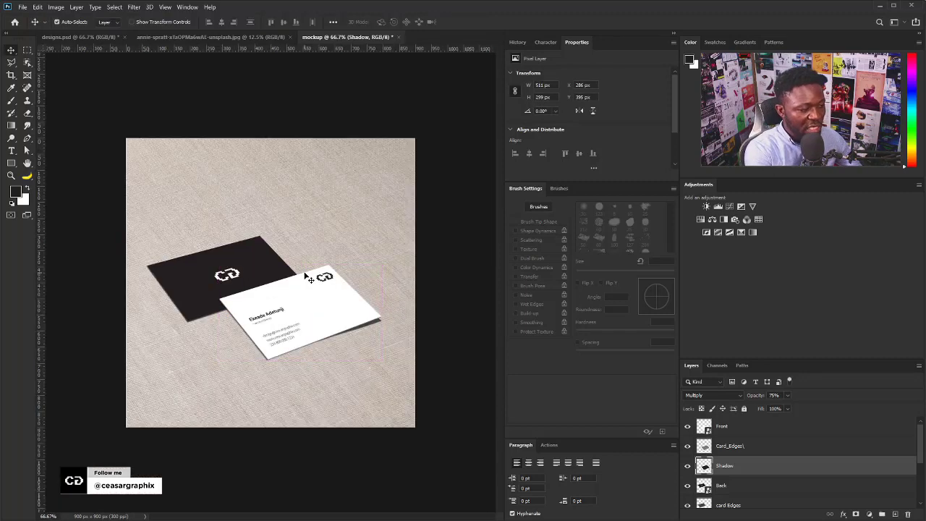
# Stamp all visible layers into a new Layer 2 above Front and start Field Blur.
pyautogui.click(753, 430)
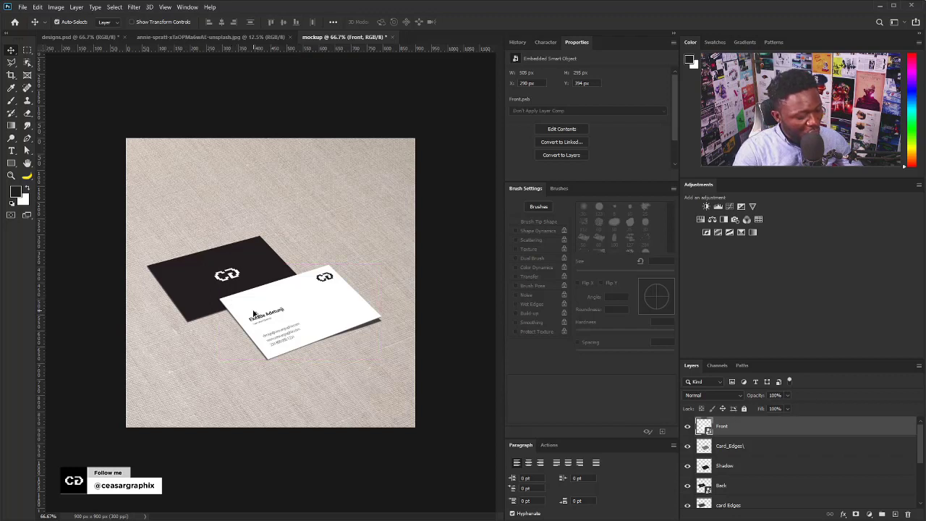
pyautogui.hotkey('ctrl', 'shift', 'alt', 'e')
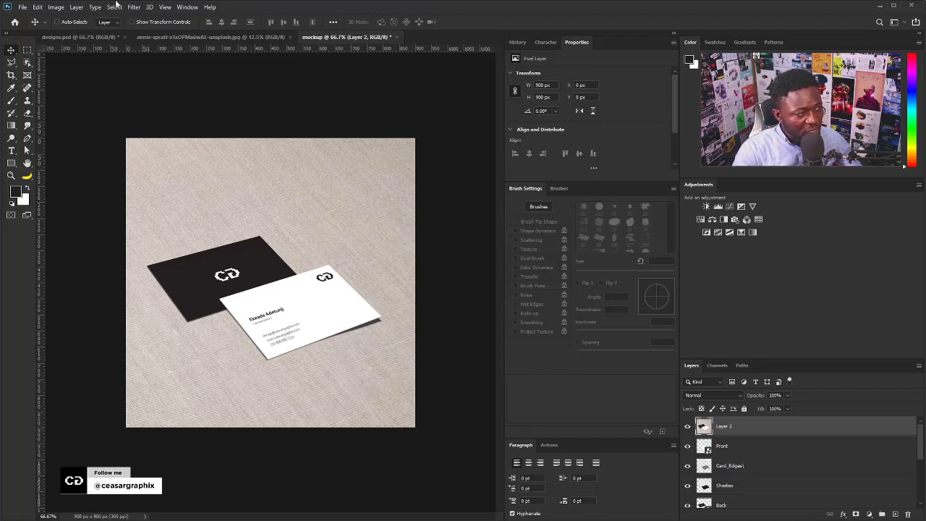
pyautogui.click(141, 7)
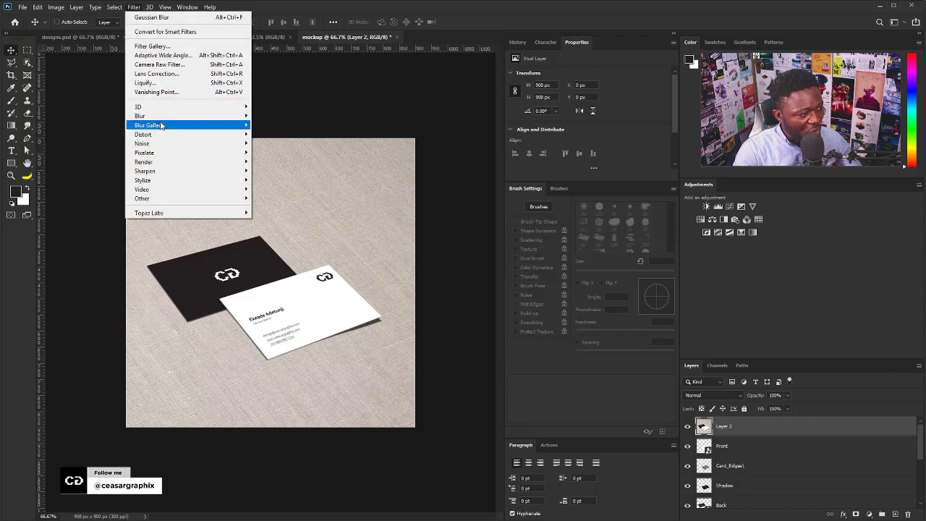
pyautogui.moveTo(164, 126)
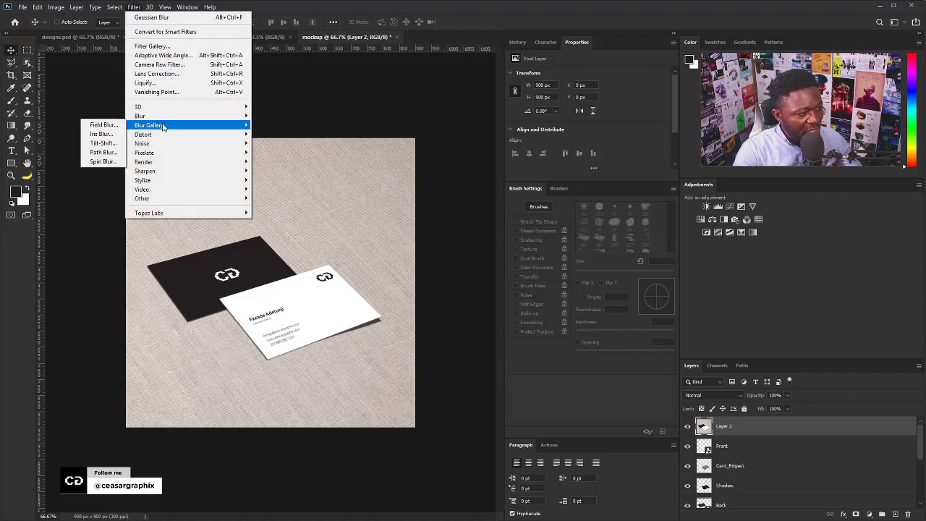
pyautogui.click(102, 126)
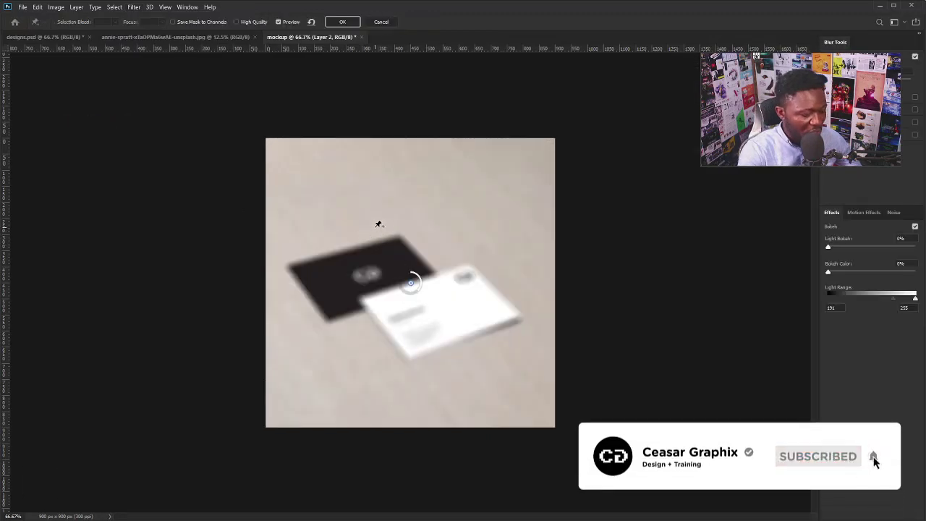
# Apply Field Blur at 100% view: 0 blur pin on the cards, Blur 8 background pin.
pyautogui.hotkey('ctrl', '+')
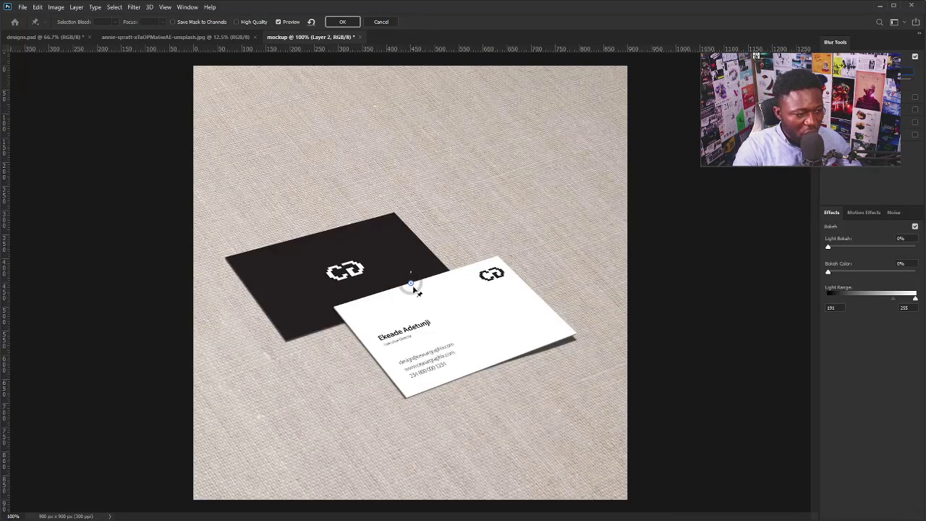
pyautogui.moveTo(362, 338); pyautogui.dragTo(343, 332)
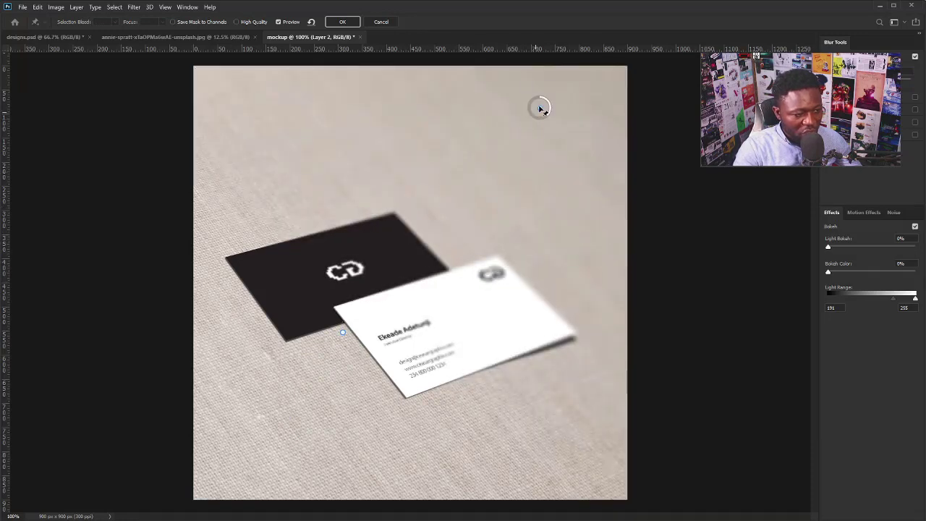
pyautogui.moveTo(510, 131); pyautogui.dragTo(511, 121)
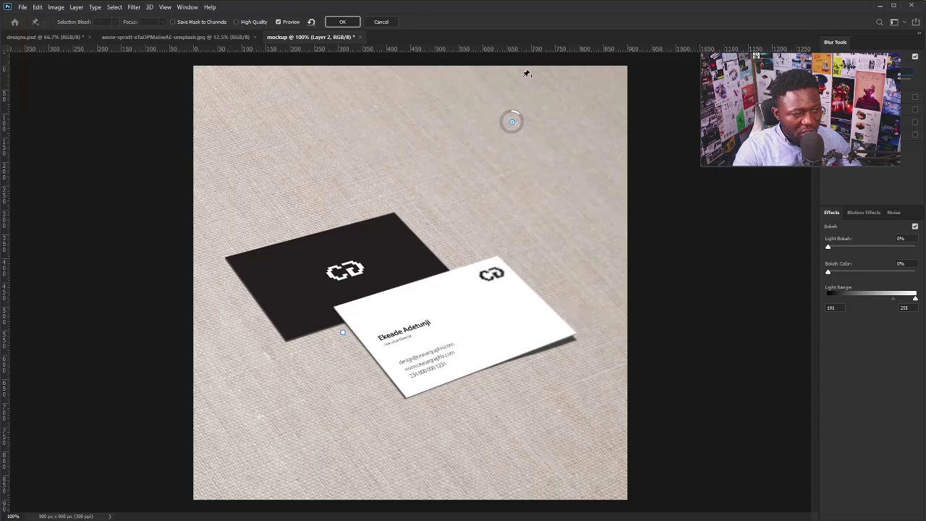
pyautogui.moveTo(511, 122); pyautogui.dragTo(507, 124)
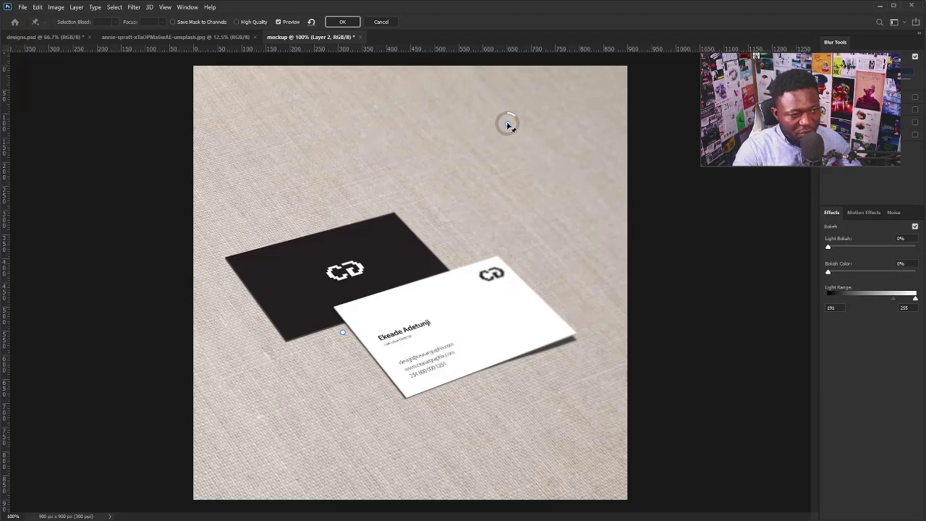
pyautogui.moveTo(509, 126); pyautogui.dragTo(464, 149)
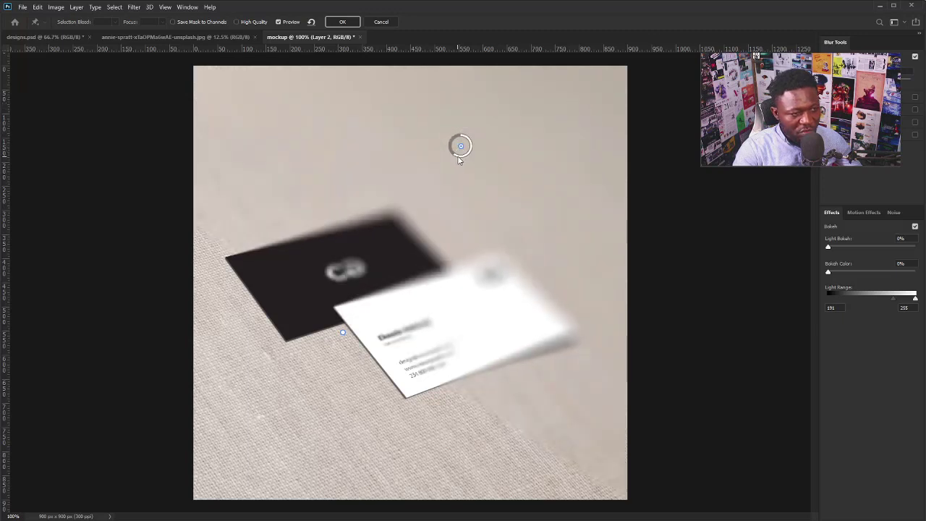
pyautogui.moveTo(470, 155); pyautogui.dragTo(473, 132)
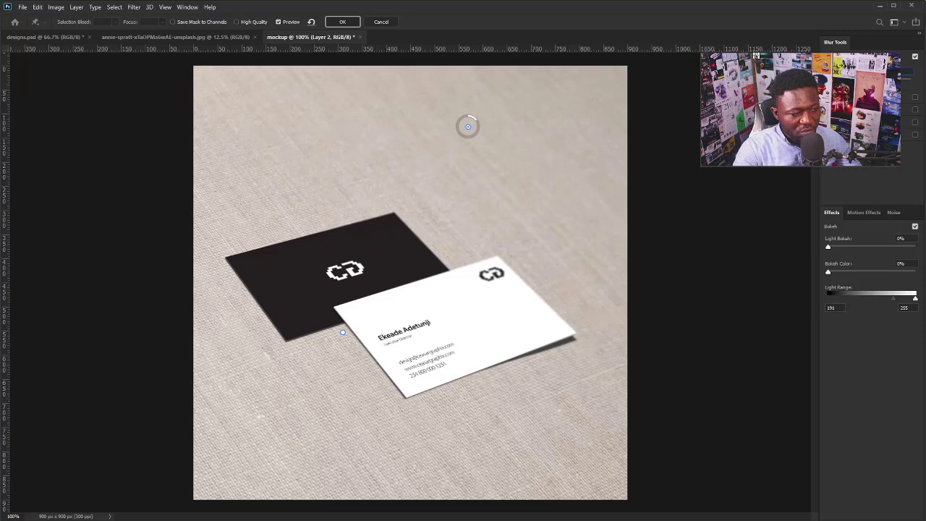
pyautogui.click(343, 22)
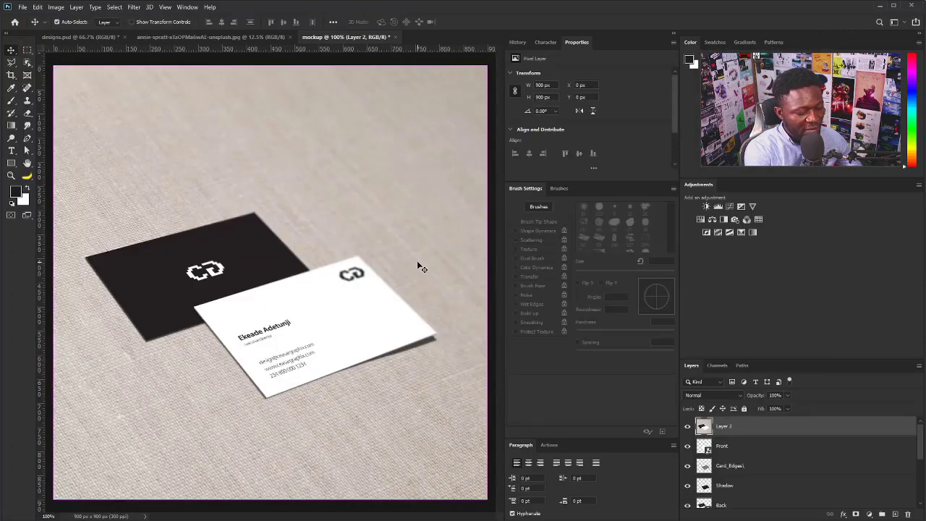
# Add a Curves 1 adjustment layer with an S-curve: lower shadows, raised upper point.
pyautogui.hotkey('ctrl', '-')
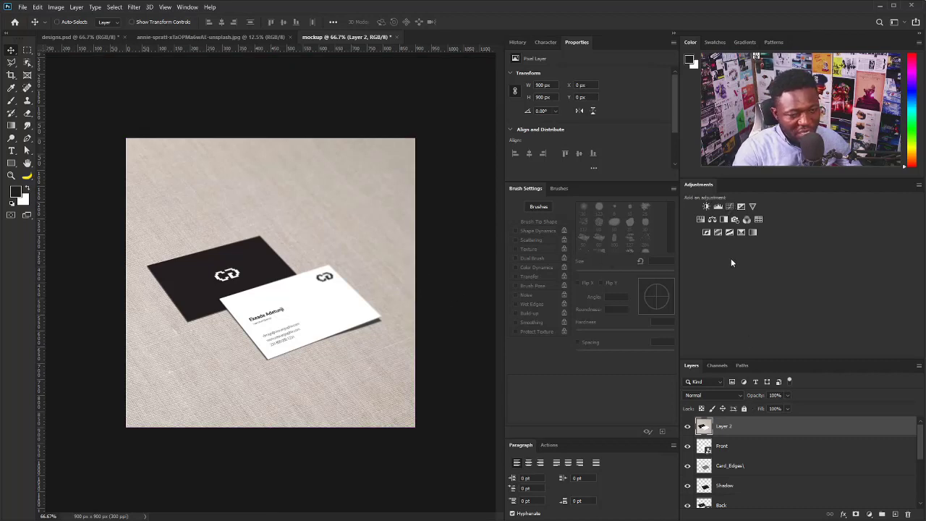
pyautogui.click(730, 207)
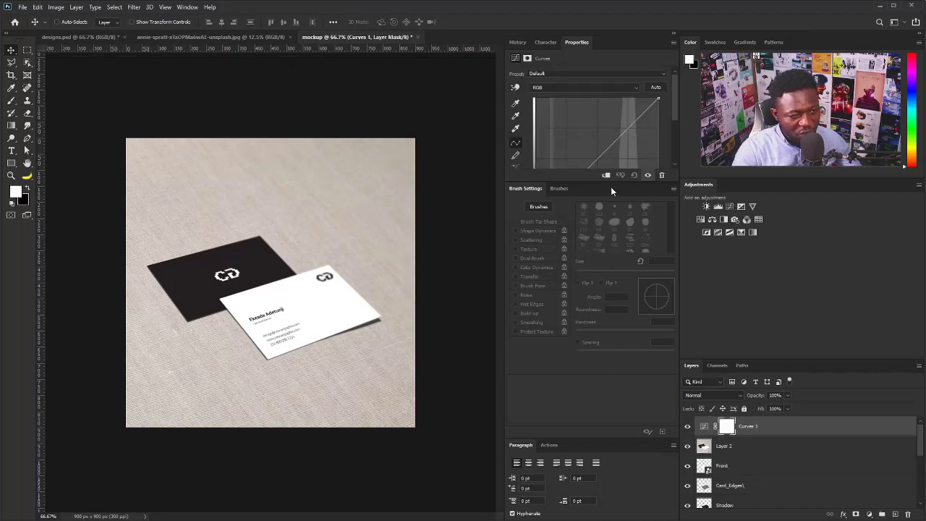
pyautogui.scroll(-3, 673, 131)
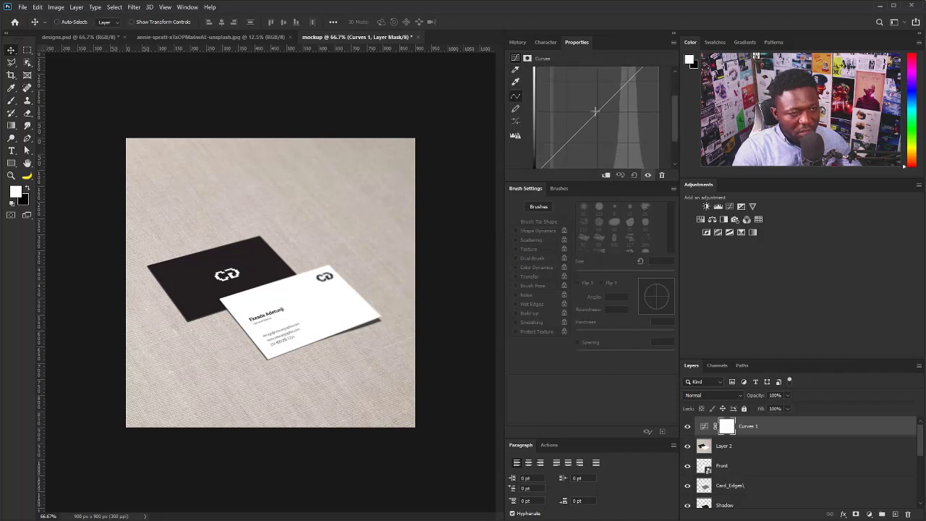
pyautogui.moveTo(591, 118); pyautogui.dragTo(602, 126)
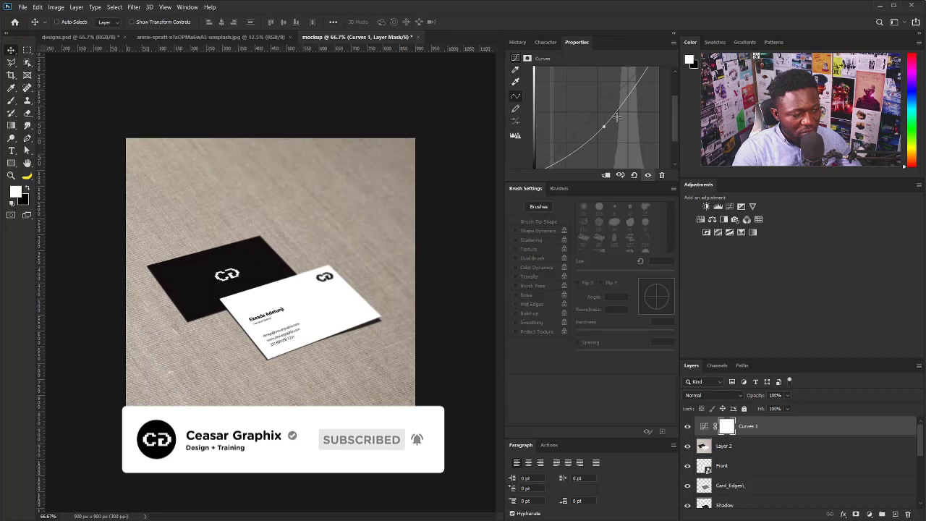
pyautogui.click(619, 108)
pyautogui.moveTo(603, 127); pyautogui.dragTo(602, 131)
pyautogui.click(760, 428)
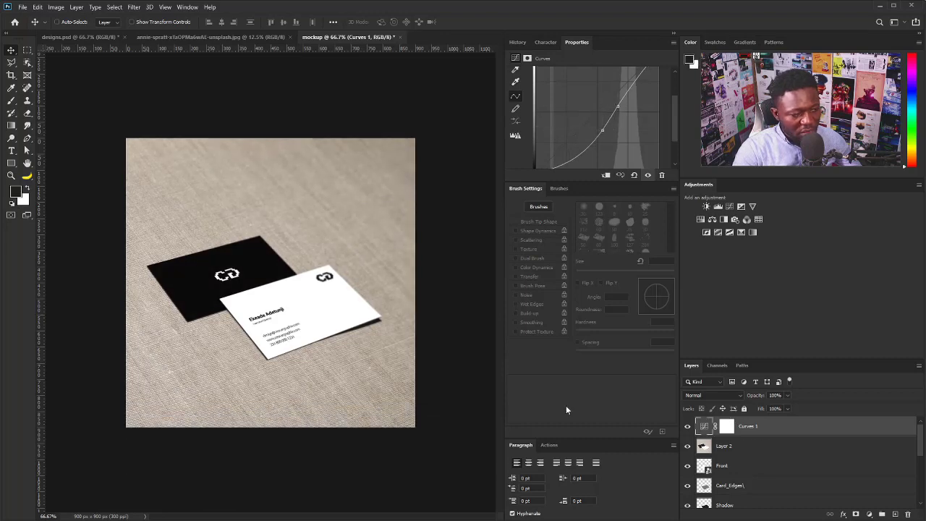